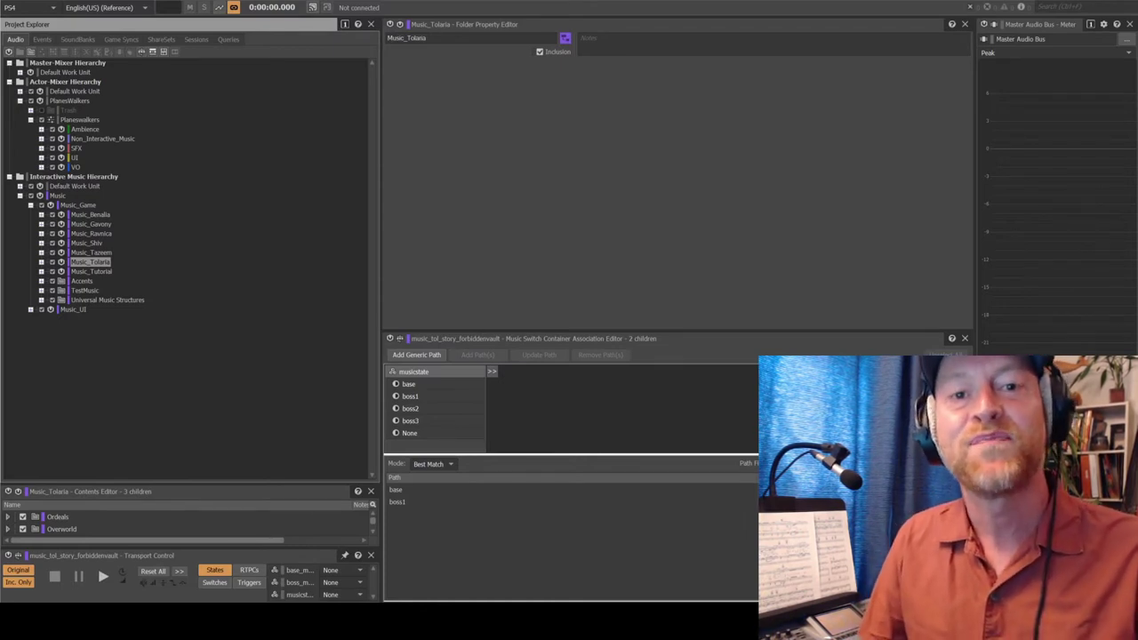
# Browse the neighborhood music folders from Music_Benalia back to Music_Tolaria
pyautogui.click(127, 221)
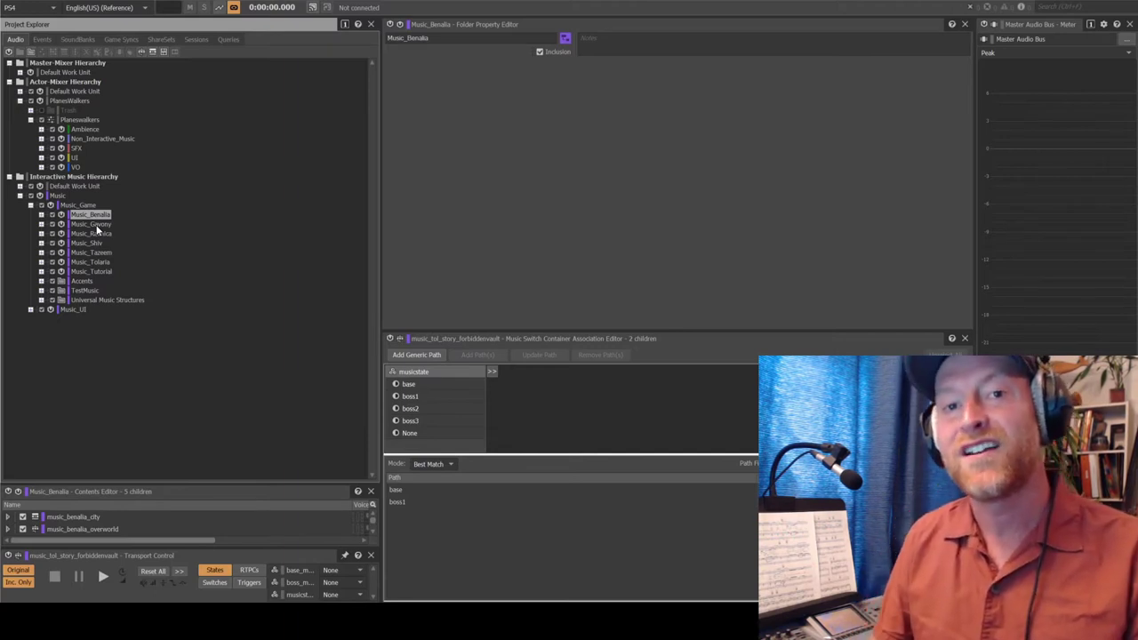
pyautogui.press('Down')
pyautogui.press('Down')
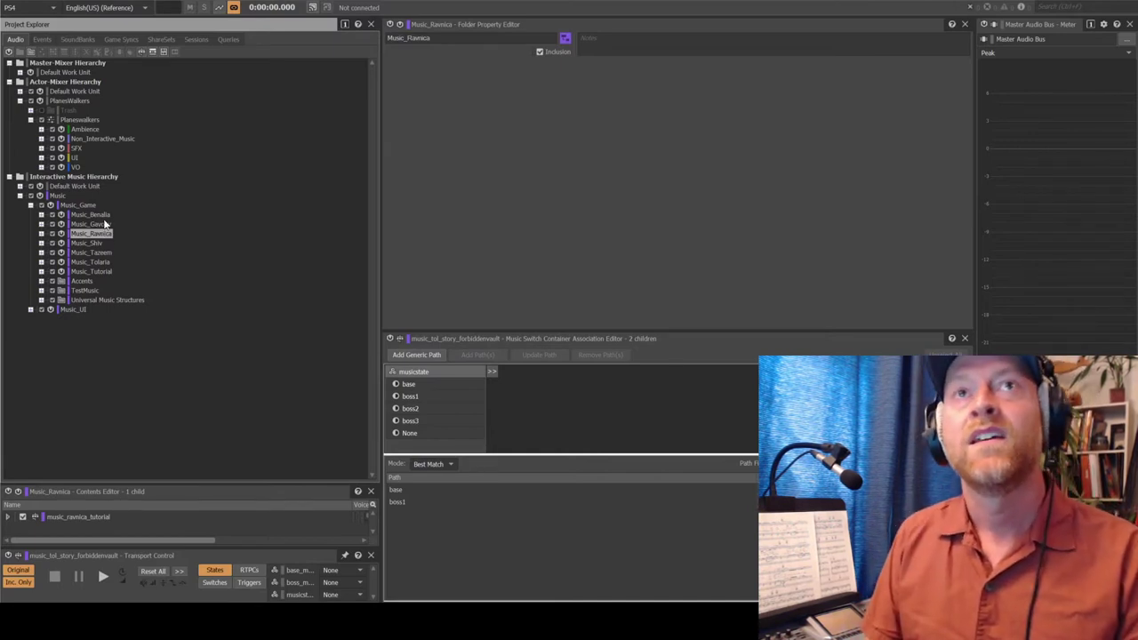
pyautogui.press('Down')
pyautogui.press('Down')
pyautogui.press('Down')
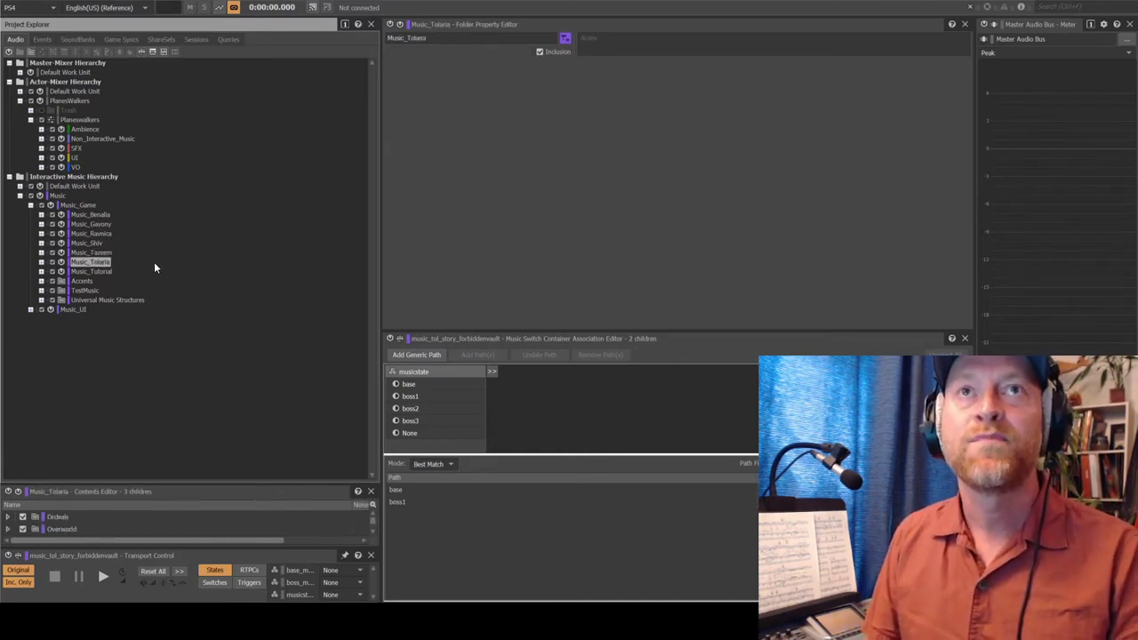
# Expand Music_Tolaria through Stories and ForbiddenVault down to the base and boss layers' children
pyautogui.click(40, 262)
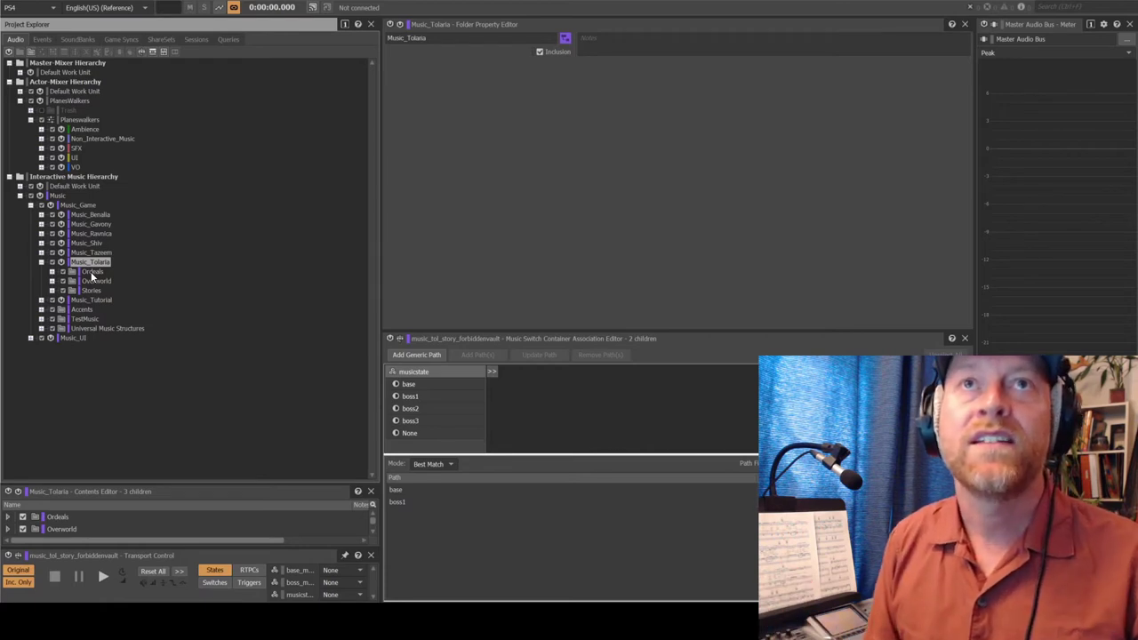
pyautogui.click(93, 291)
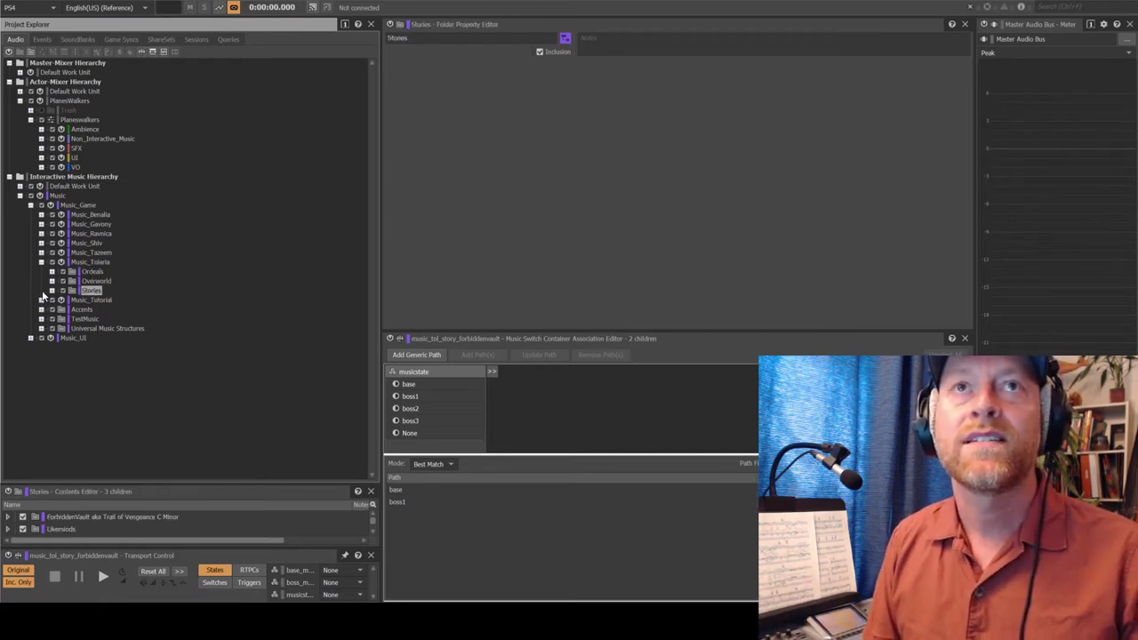
pyautogui.click(51, 291)
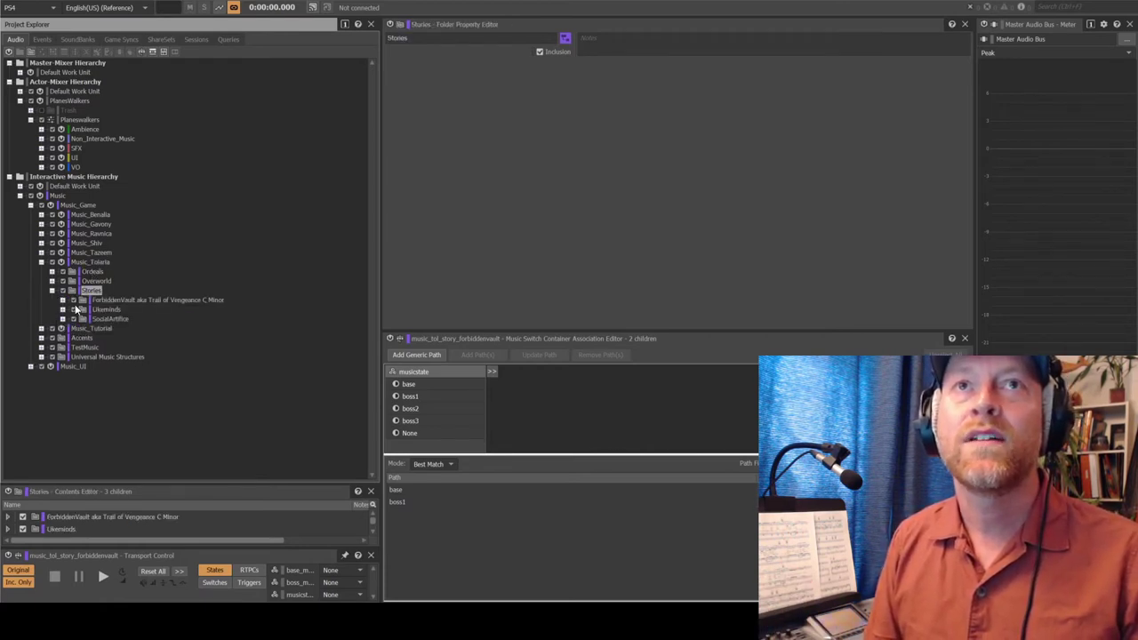
pyautogui.click(63, 300)
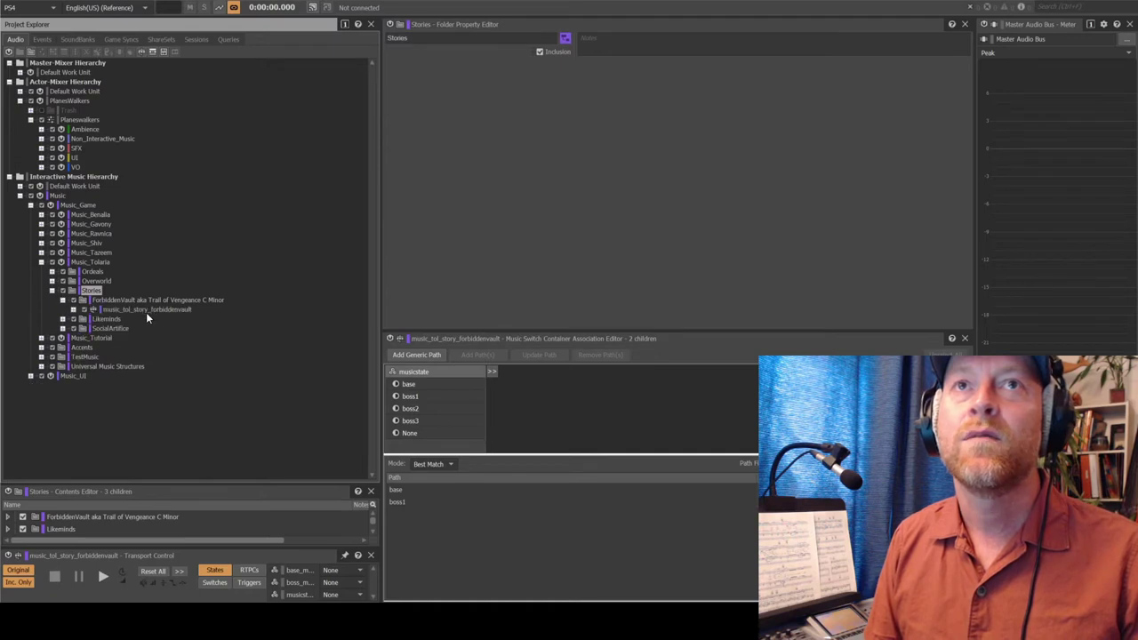
pyautogui.click(83, 309)
pyautogui.click(83, 319)
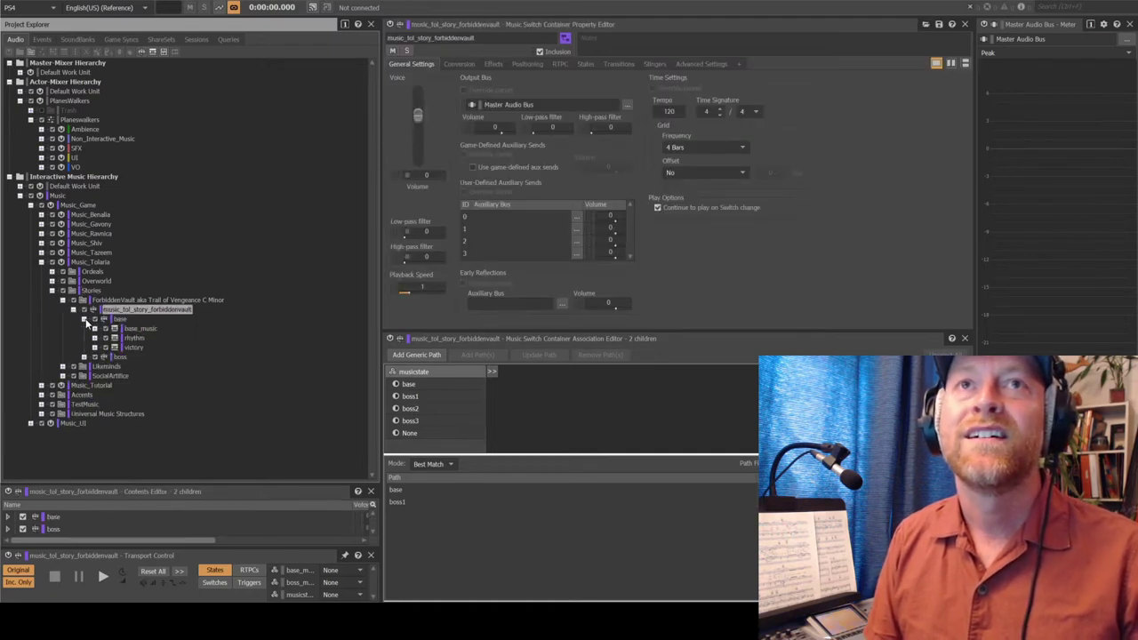
pyautogui.click(83, 355)
# Inspect the base, boss and forbiddenvault switch containers, ending on the ForbiddenVault folder
pyautogui.click(115, 319)
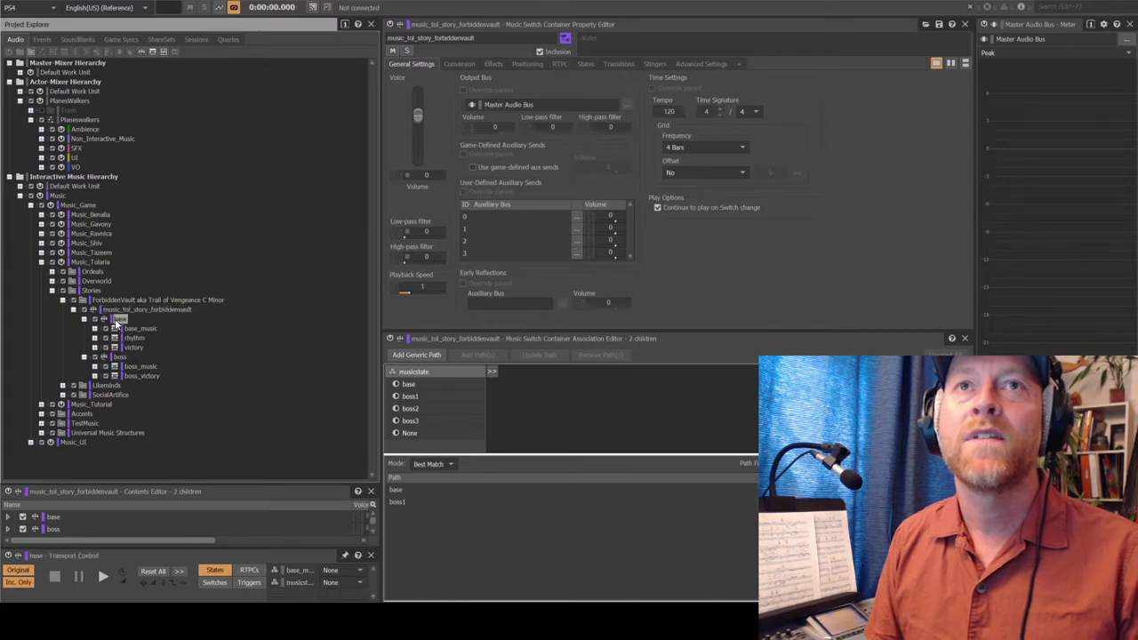
pyautogui.click(120, 357)
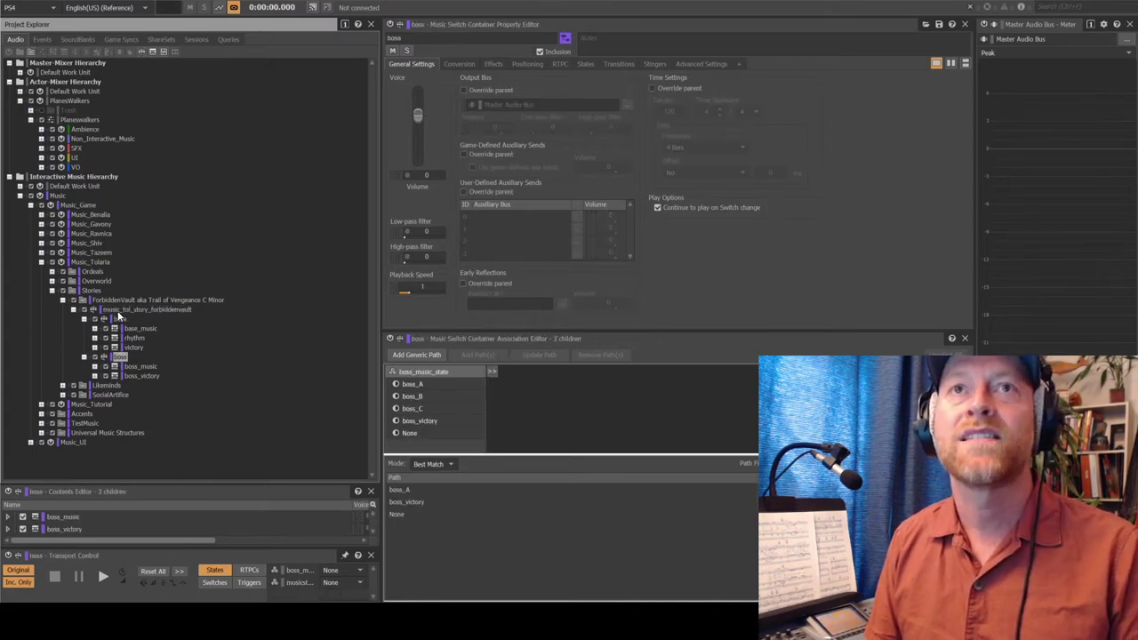
pyautogui.click(121, 309)
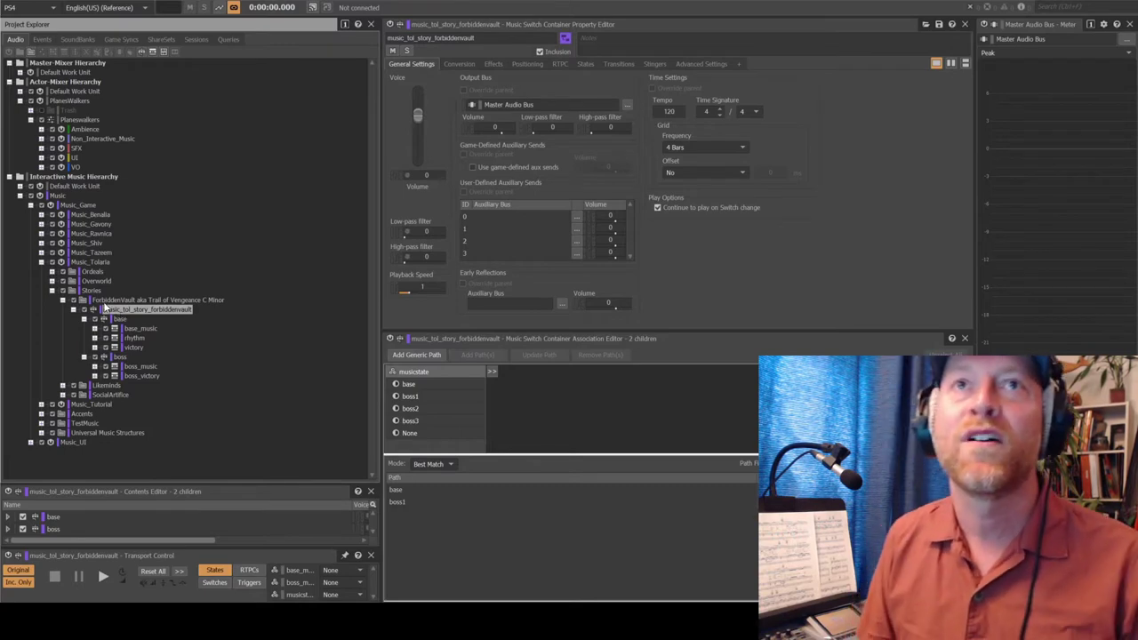
pyautogui.click(112, 301)
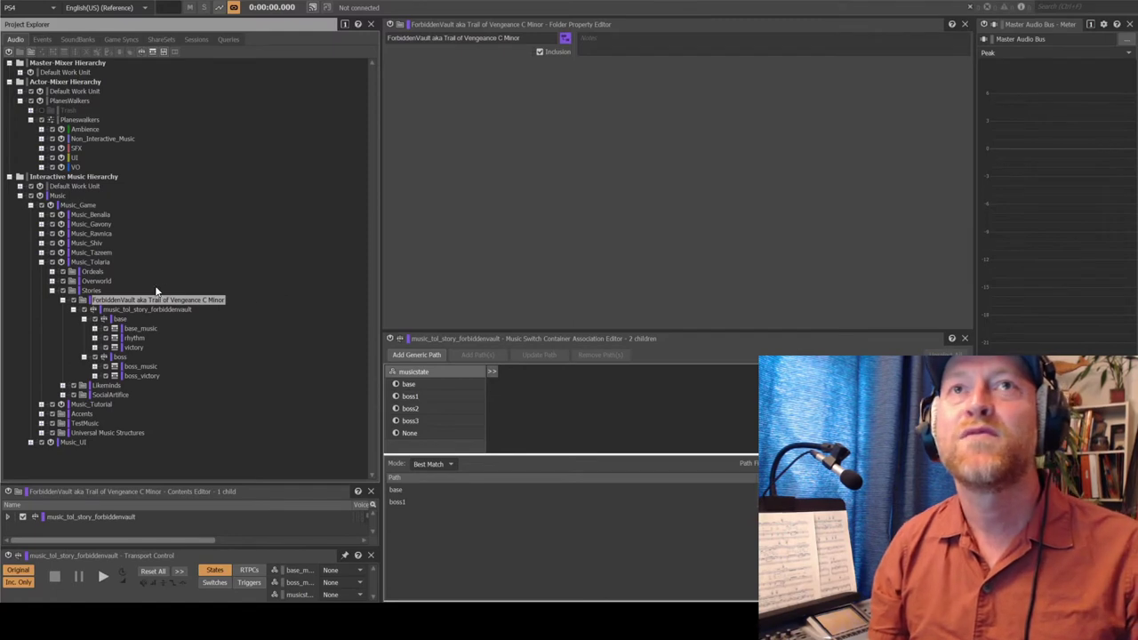
# Compare the base and boss containers, ending on base's paths: base, None, switch1, victory
pyautogui.click(106, 299)
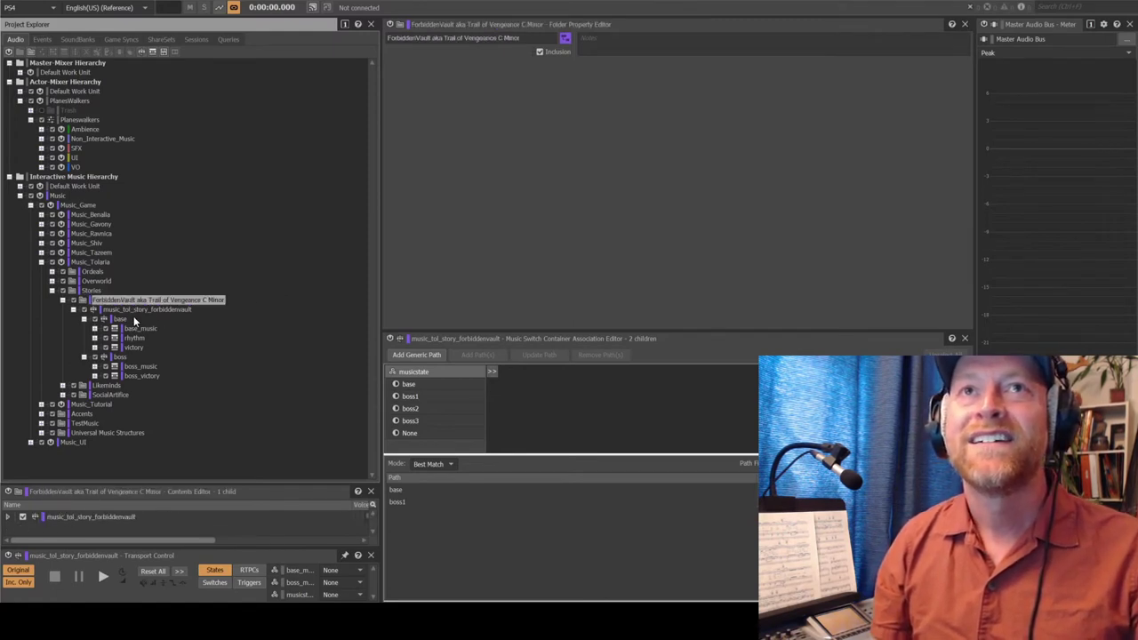
pyautogui.click(131, 319)
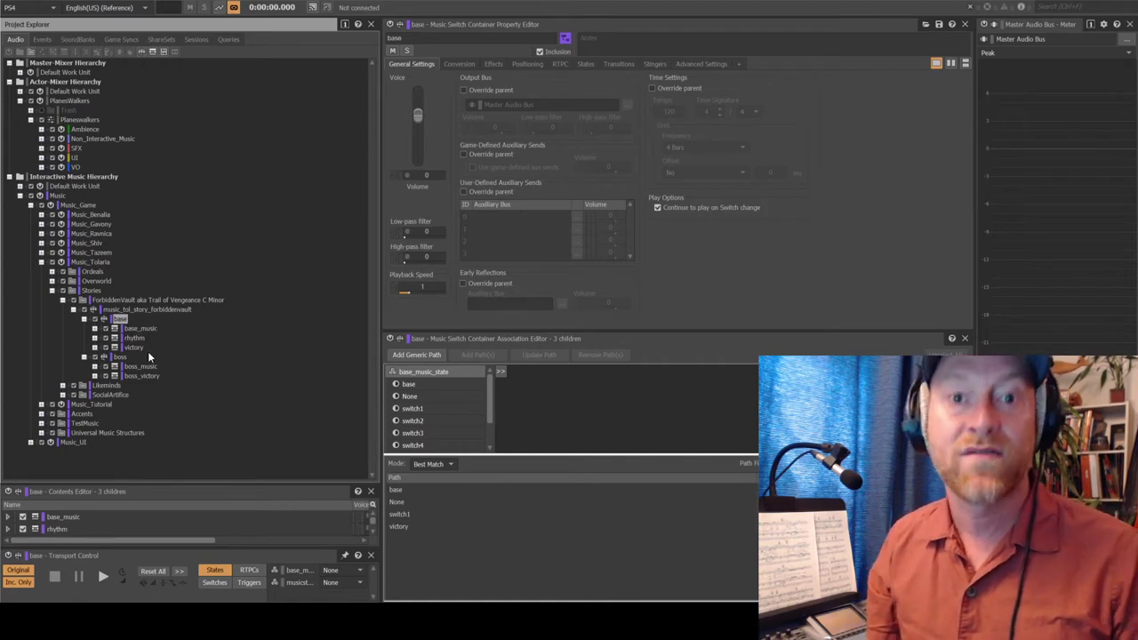
pyautogui.click(120, 357)
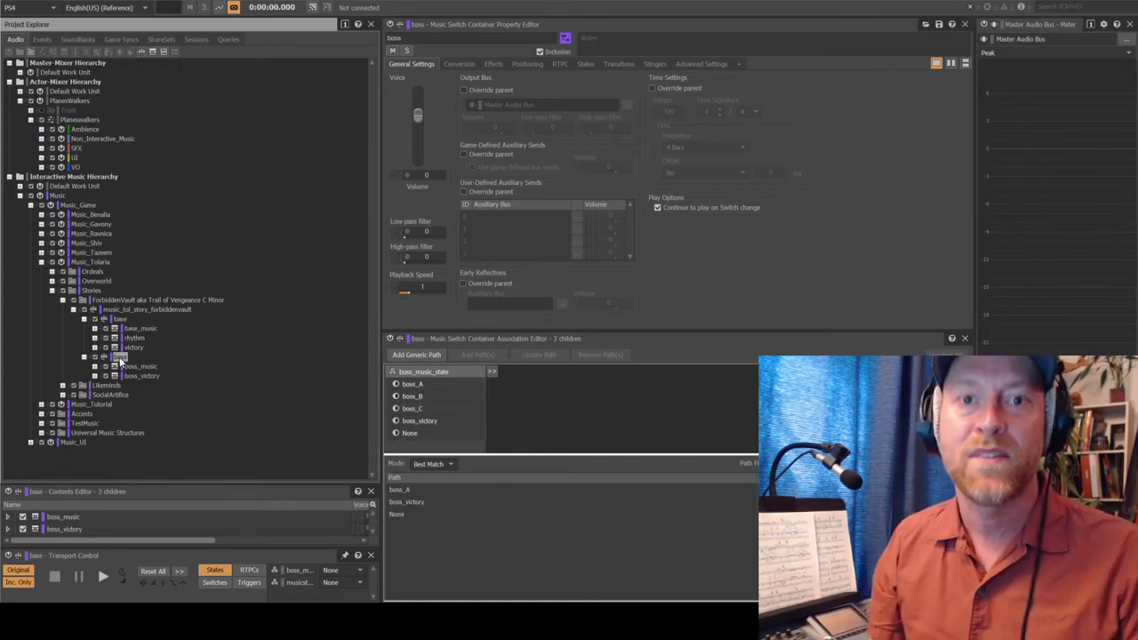
pyautogui.click(124, 308)
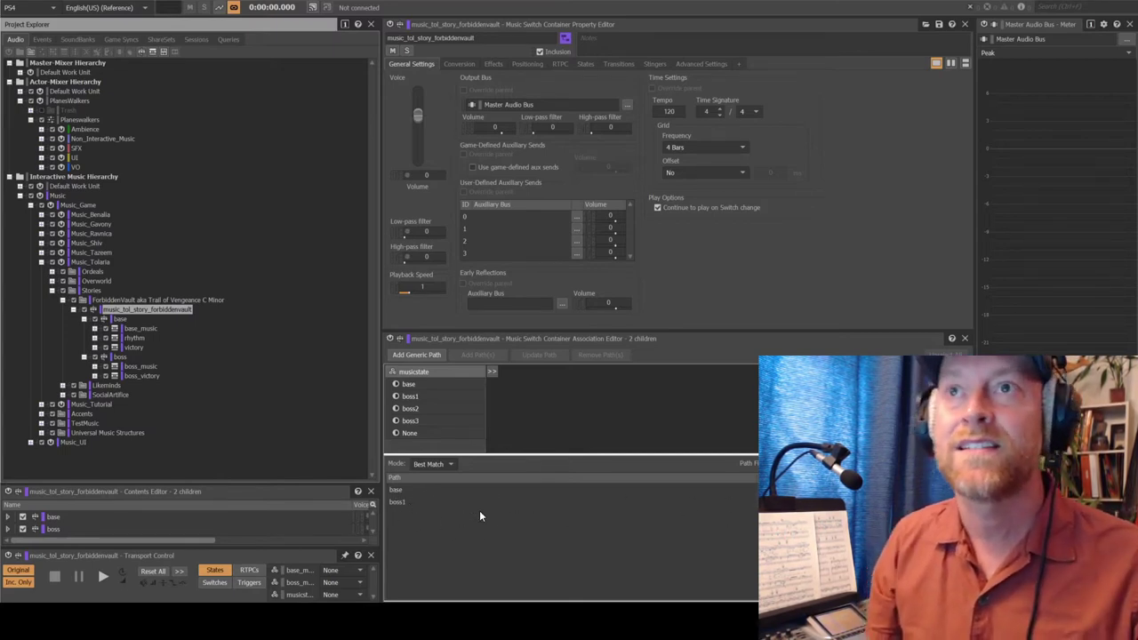
pyautogui.click(118, 319)
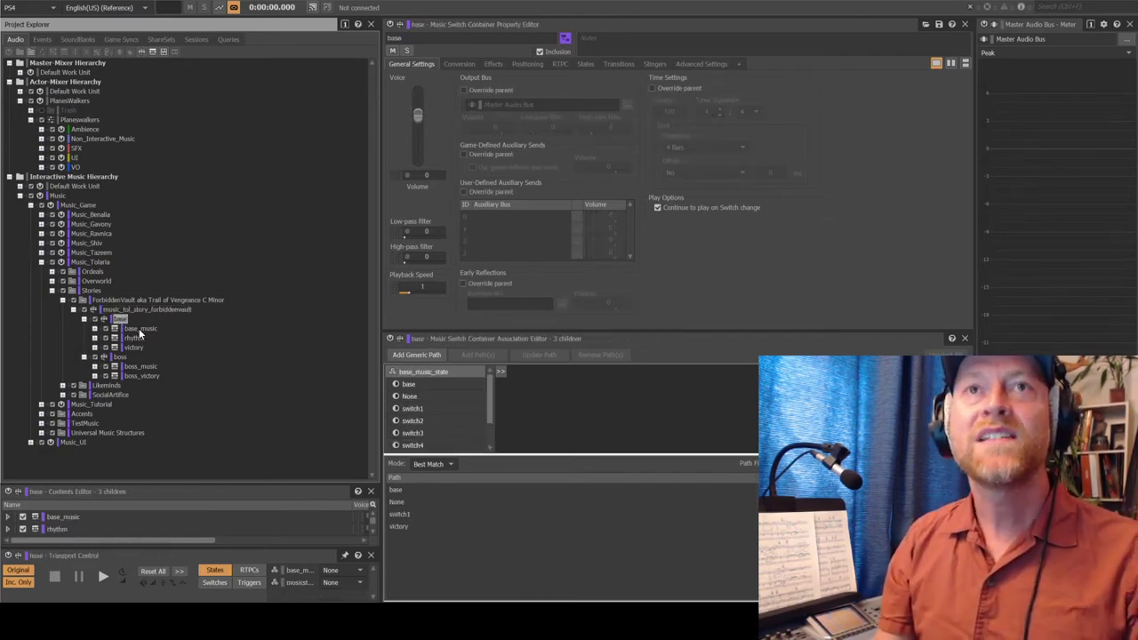
# Review the base_music, rhythm and victory playlists, then expand base_music to show its clip and stems
pyautogui.click(139, 329)
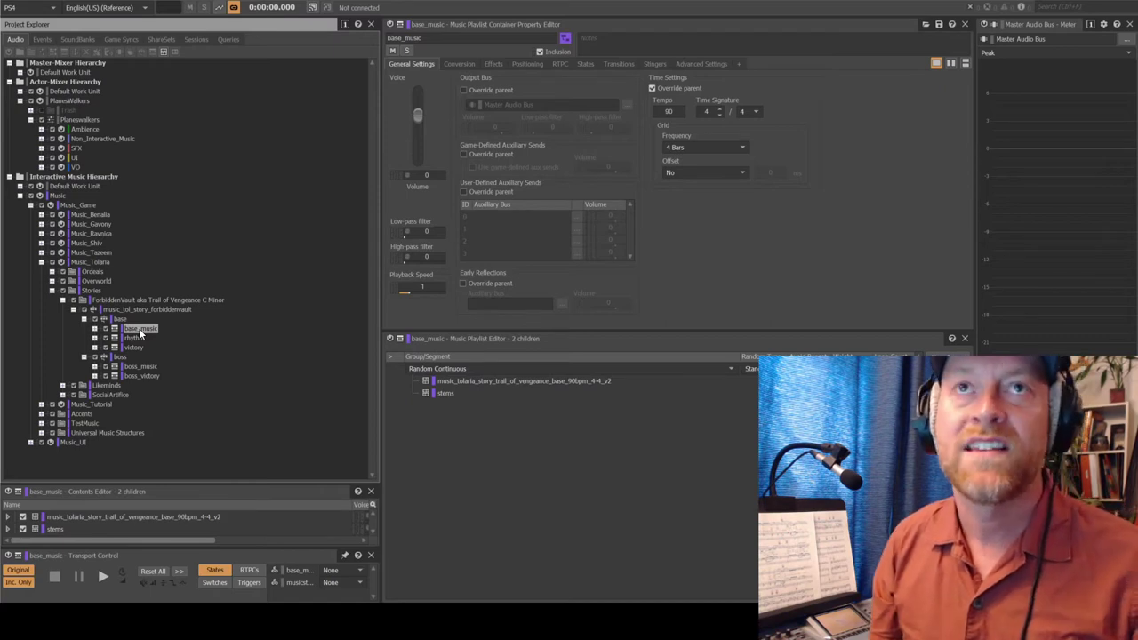
pyautogui.click(135, 338)
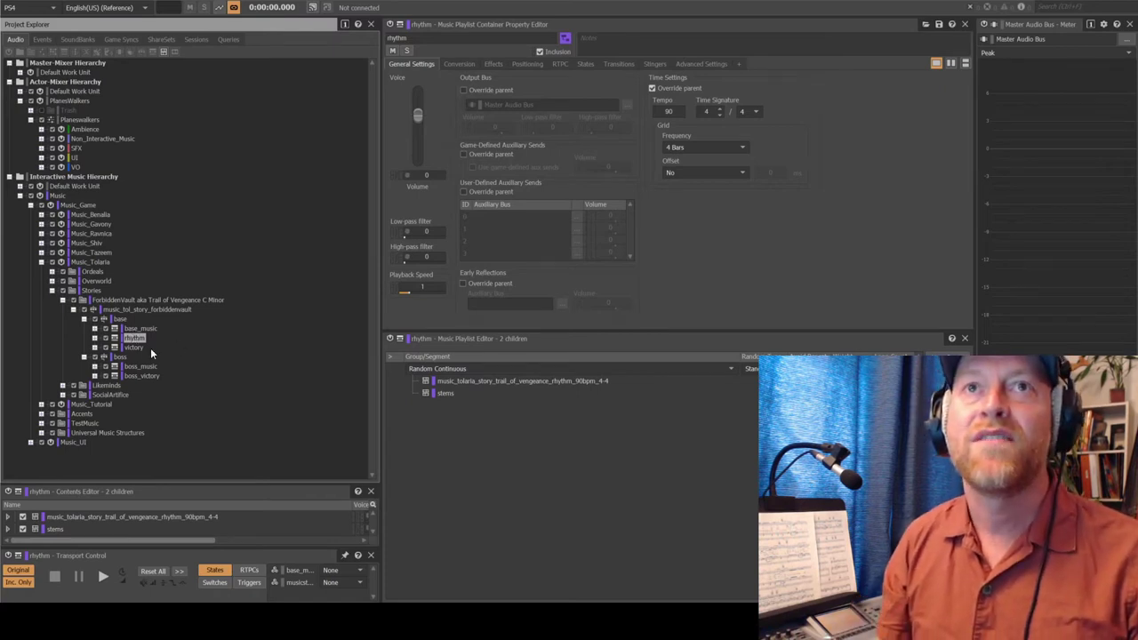
pyautogui.click(150, 348)
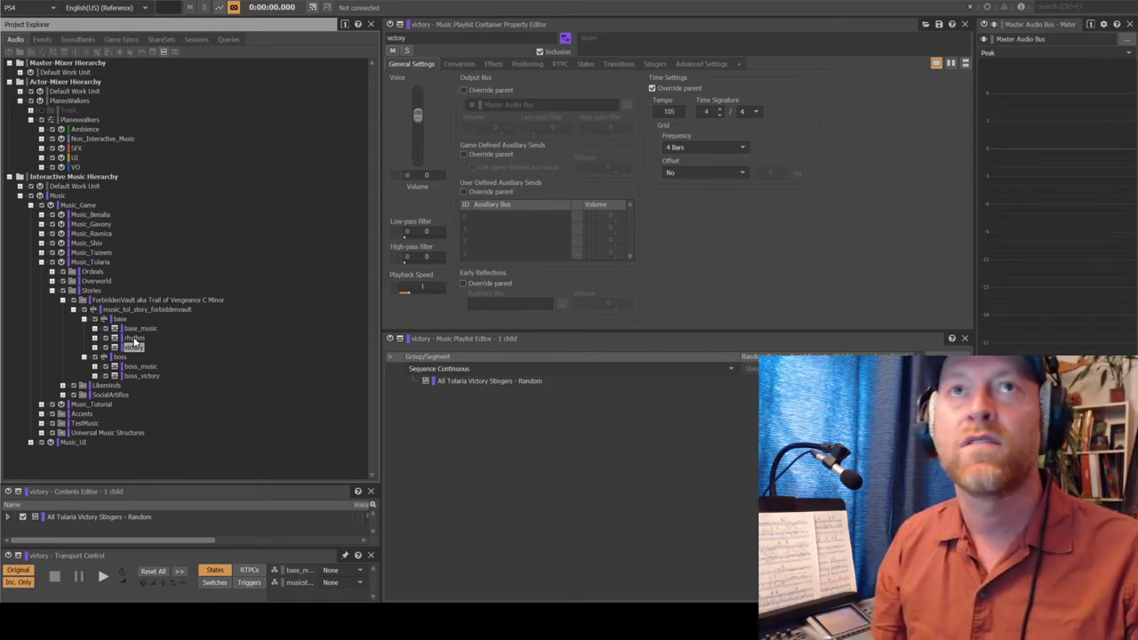
pyautogui.click(95, 329)
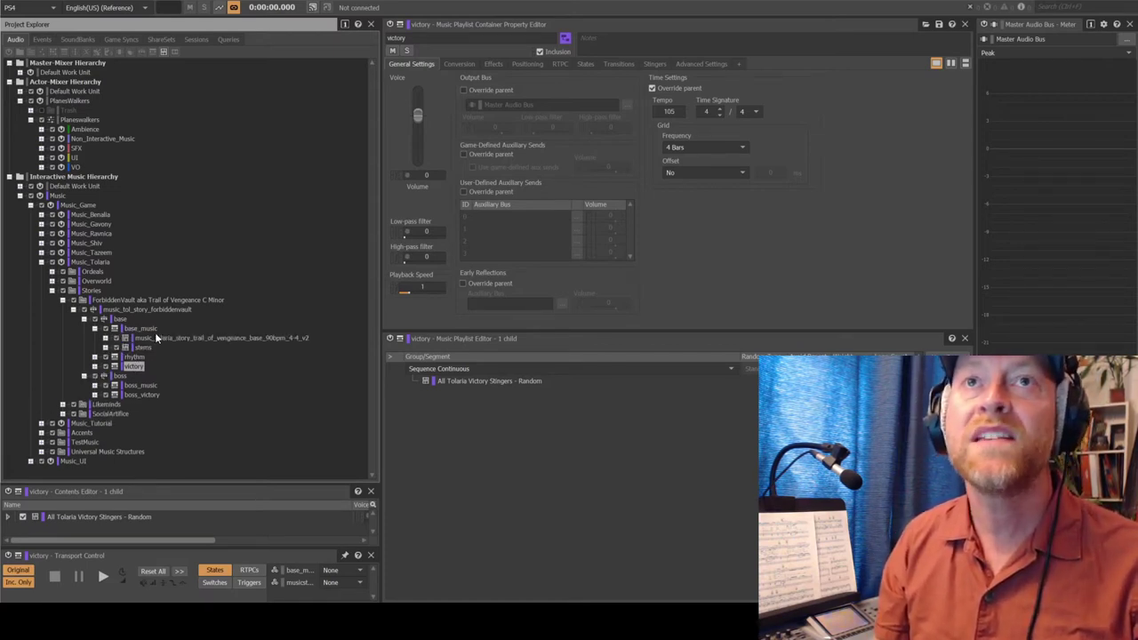
# Inspect the base segment and six stem tracks, then return to the 90 BPM base_music playlist
pyautogui.click(156, 338)
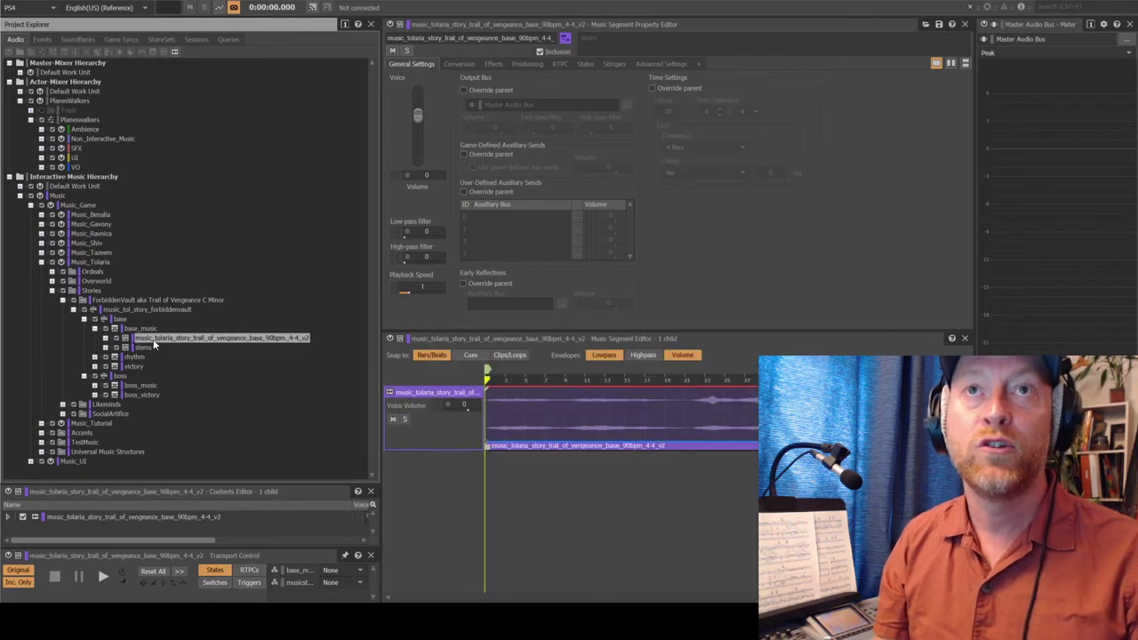
pyautogui.click(142, 348)
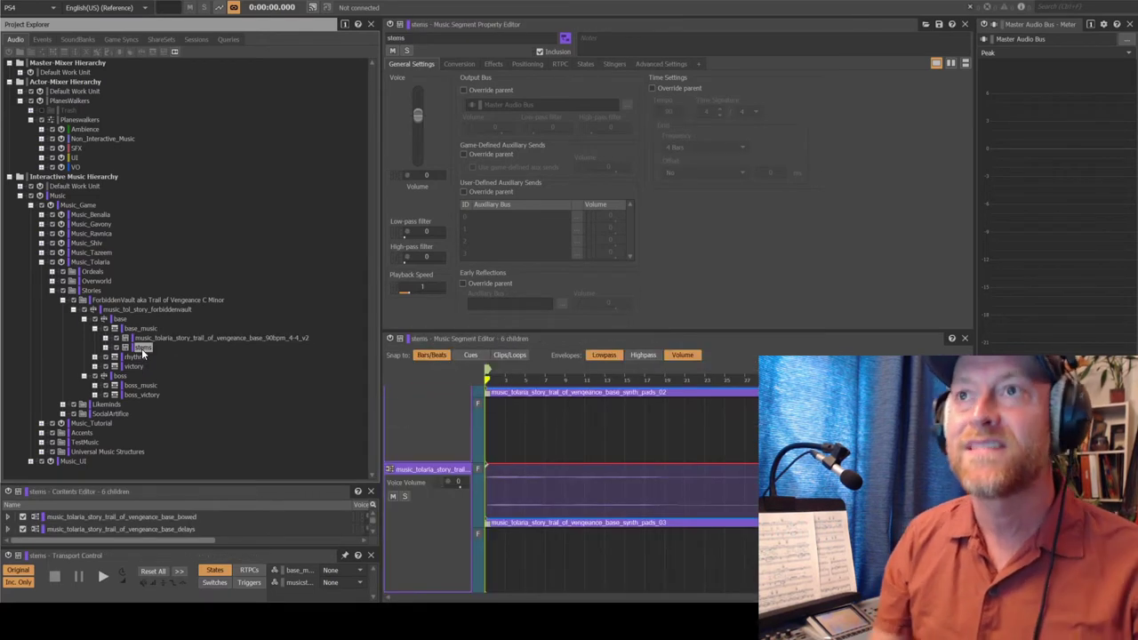
pyautogui.scroll(5, 592, 457)
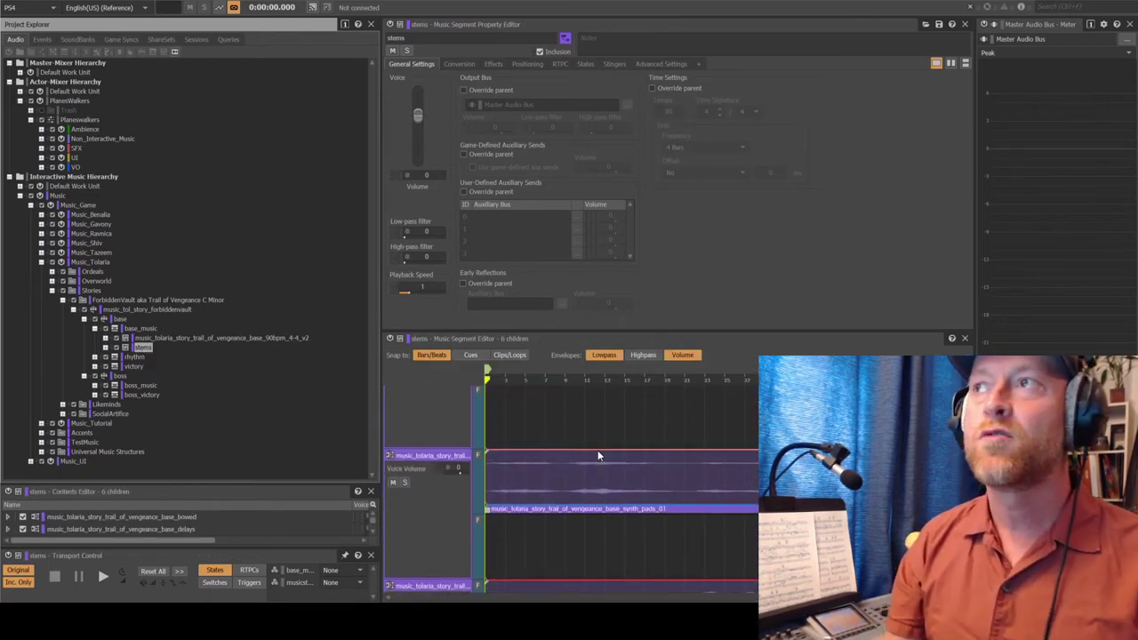
pyautogui.scroll(1, 596, 455)
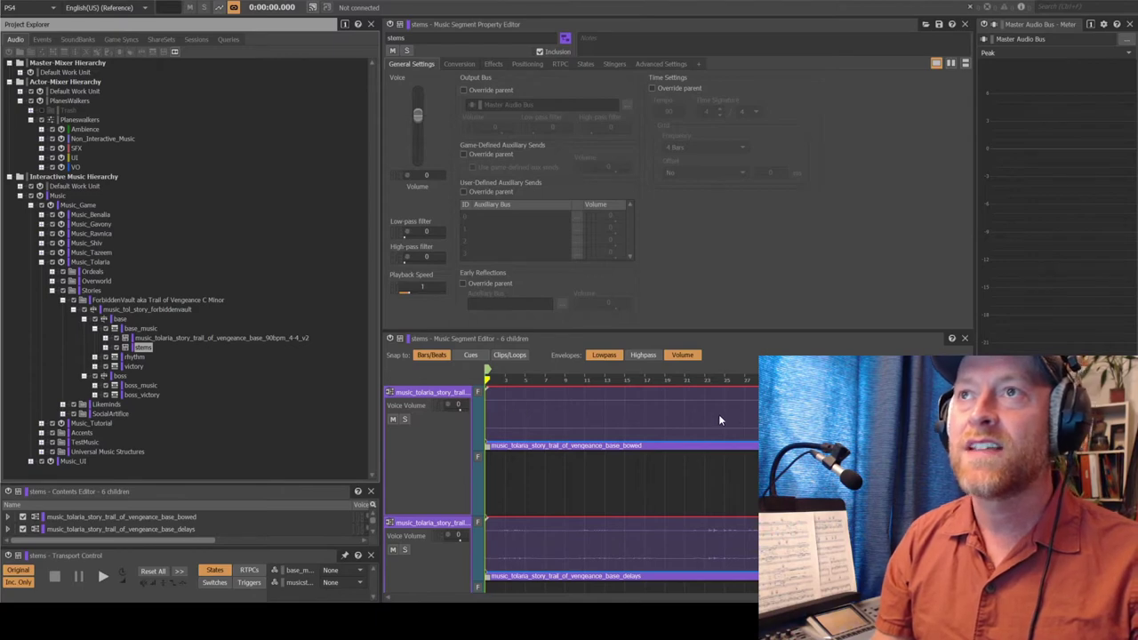
pyautogui.scroll(-1, 609, 466)
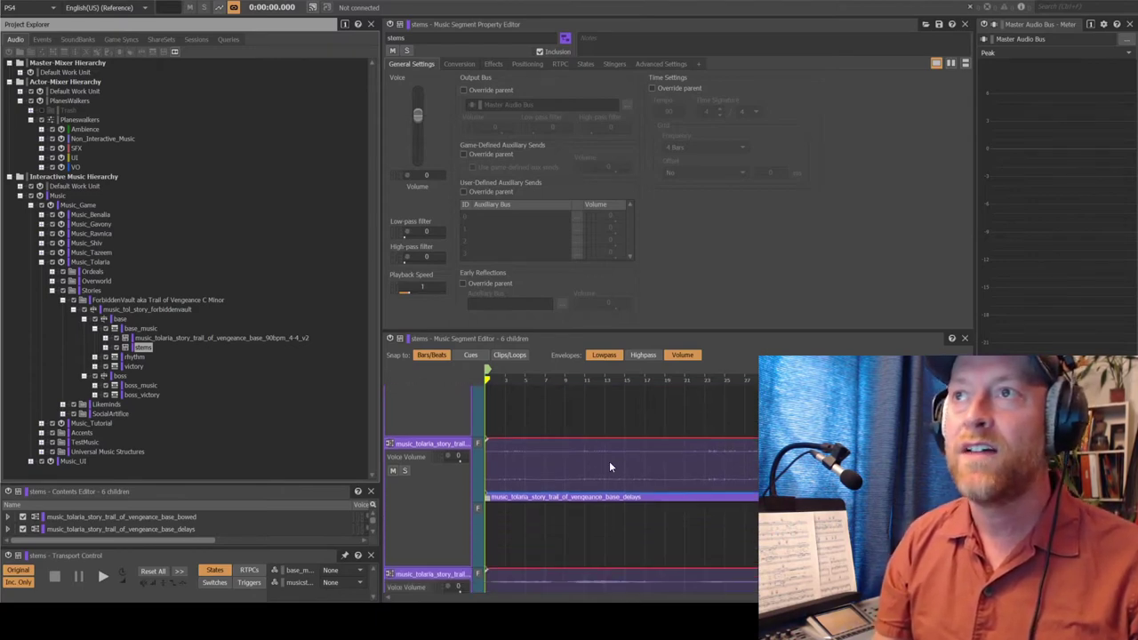
pyautogui.scroll(-3, 689, 489)
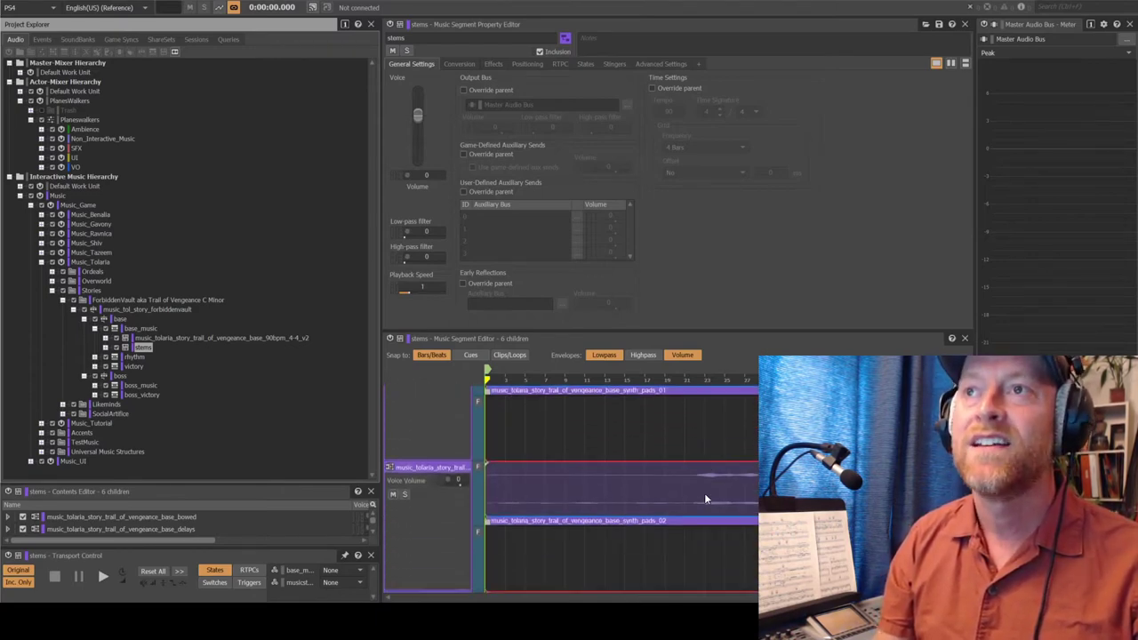
pyautogui.scroll(-3, 704, 486)
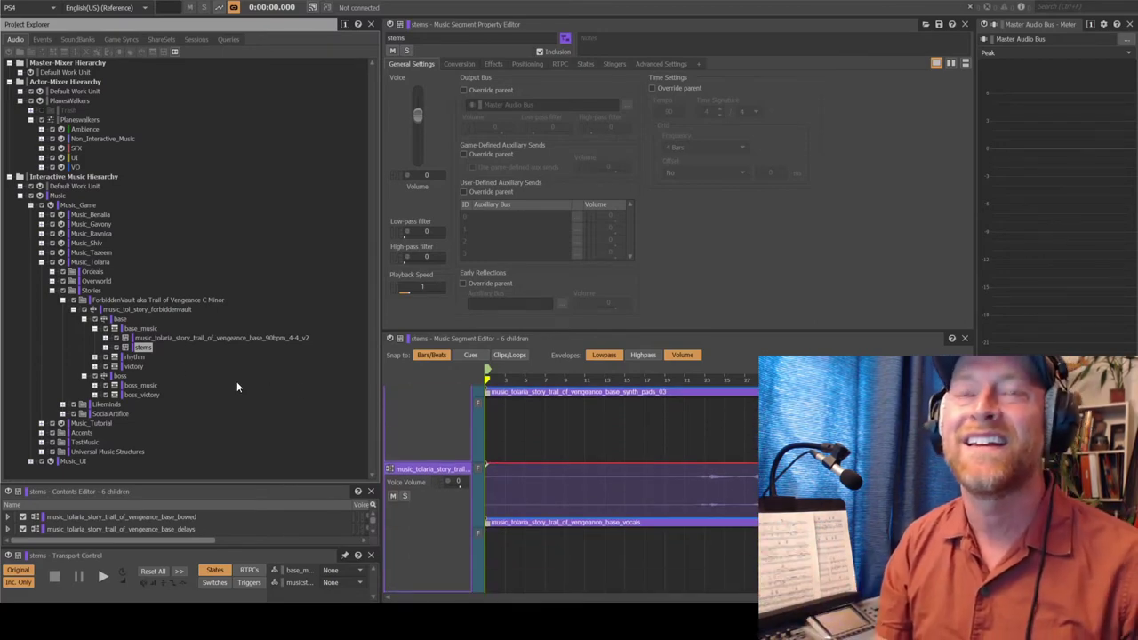
pyautogui.press('Left')
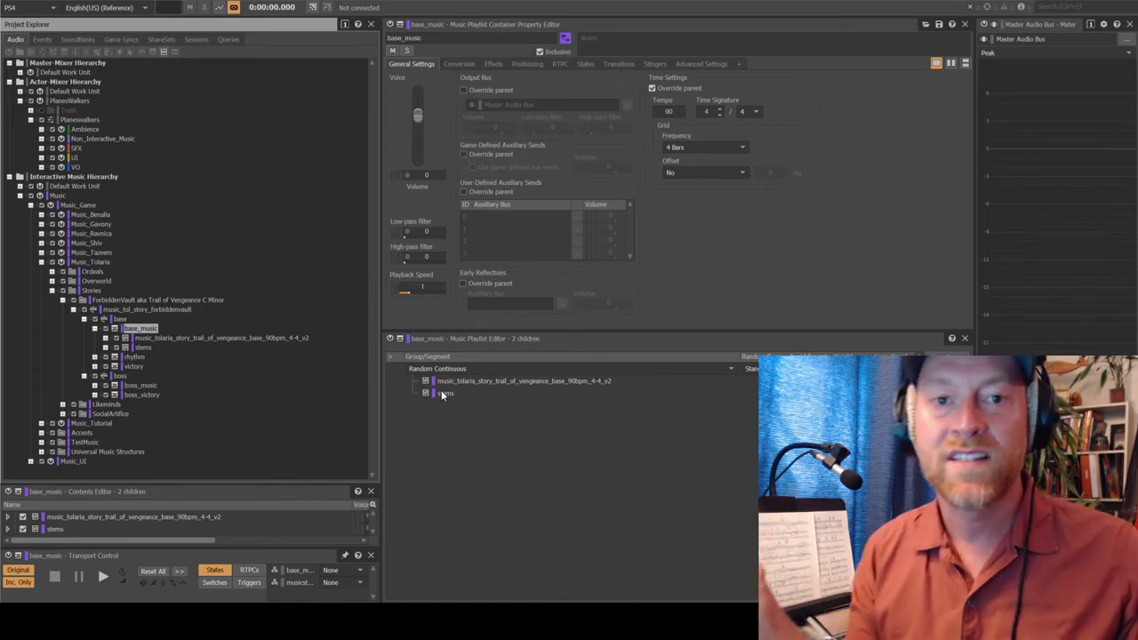
# Audition the base_music playlist's Trail of Vengeance base music twice
pyautogui.click(142, 338)
pyautogui.click(140, 330)
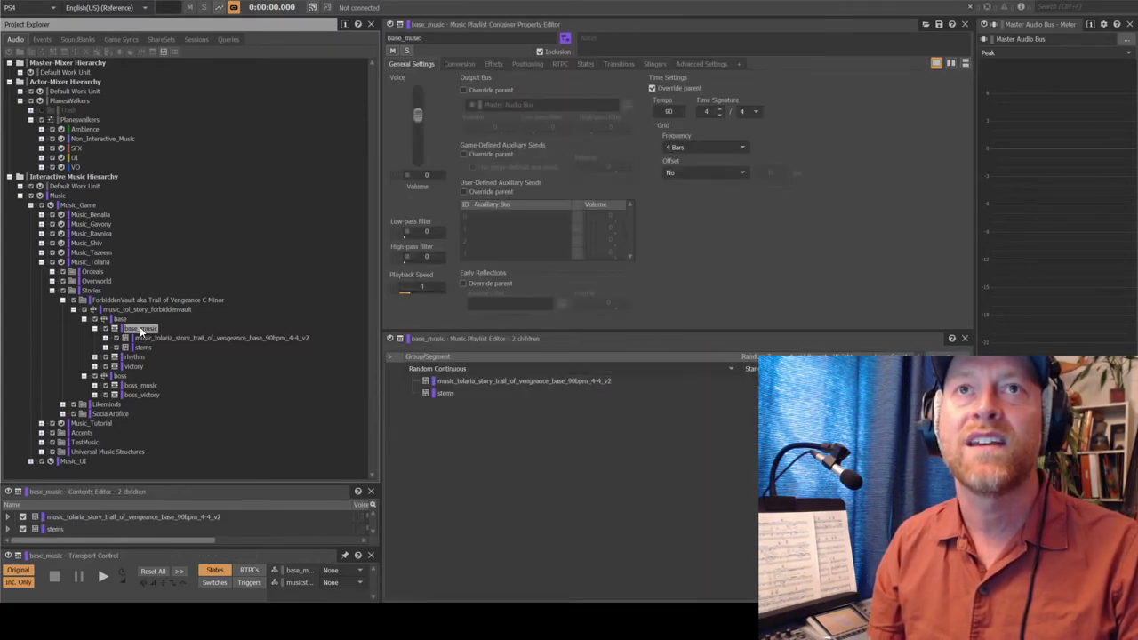
pyautogui.press('space')
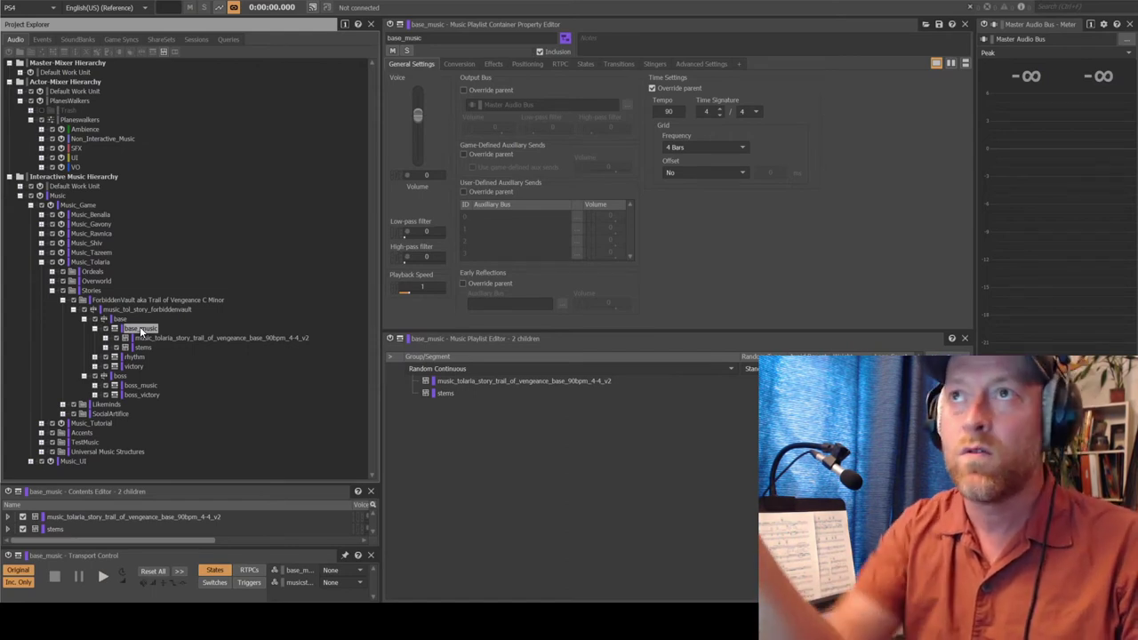
pyautogui.press('space')
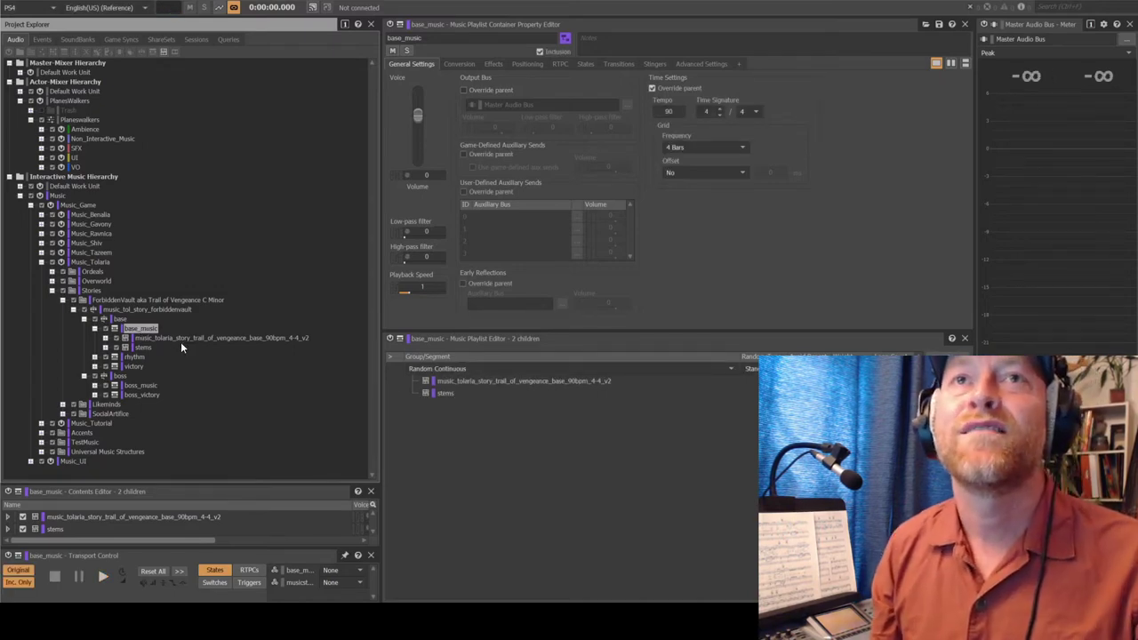
pyautogui.click(131, 357)
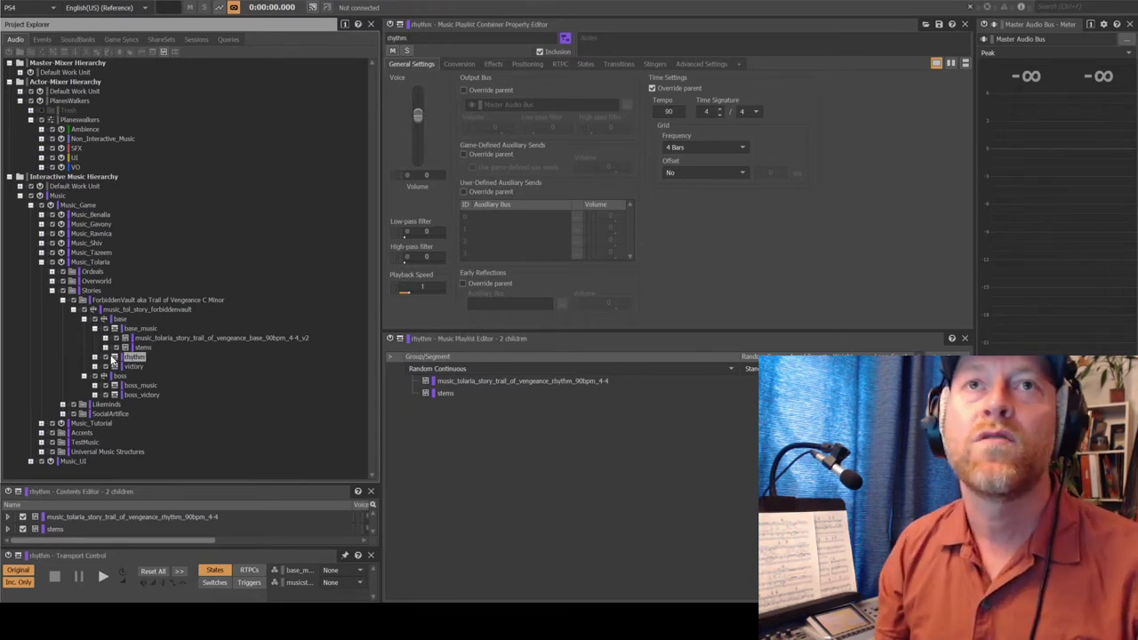
# Expand rhythm and inspect its segment tracks and stems
pyautogui.click(95, 357)
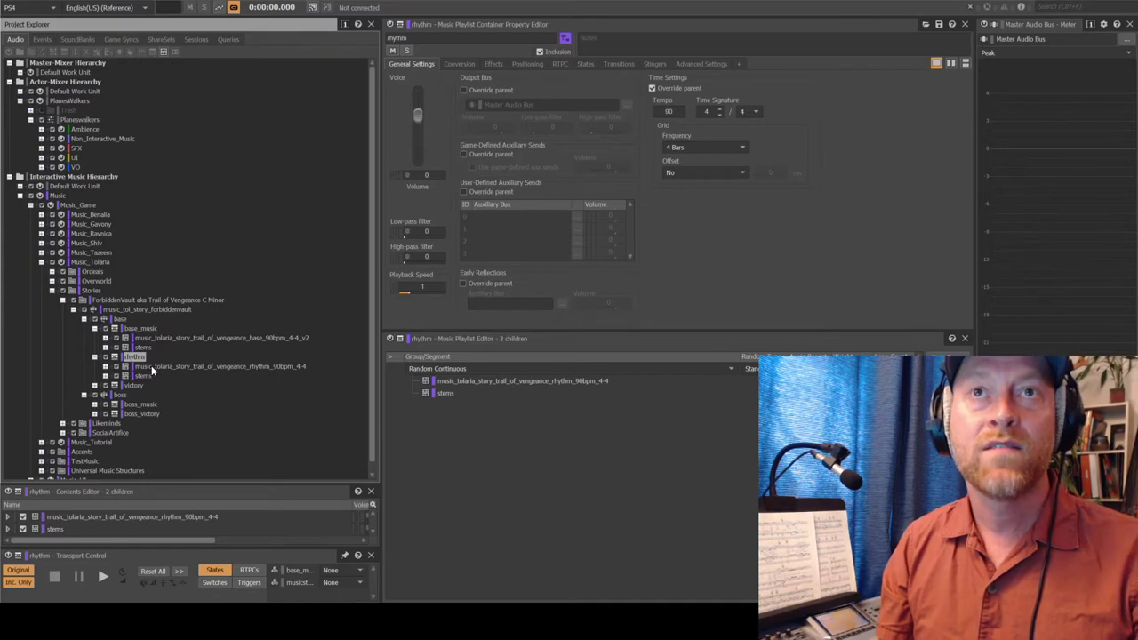
pyautogui.click(150, 367)
pyautogui.click(143, 376)
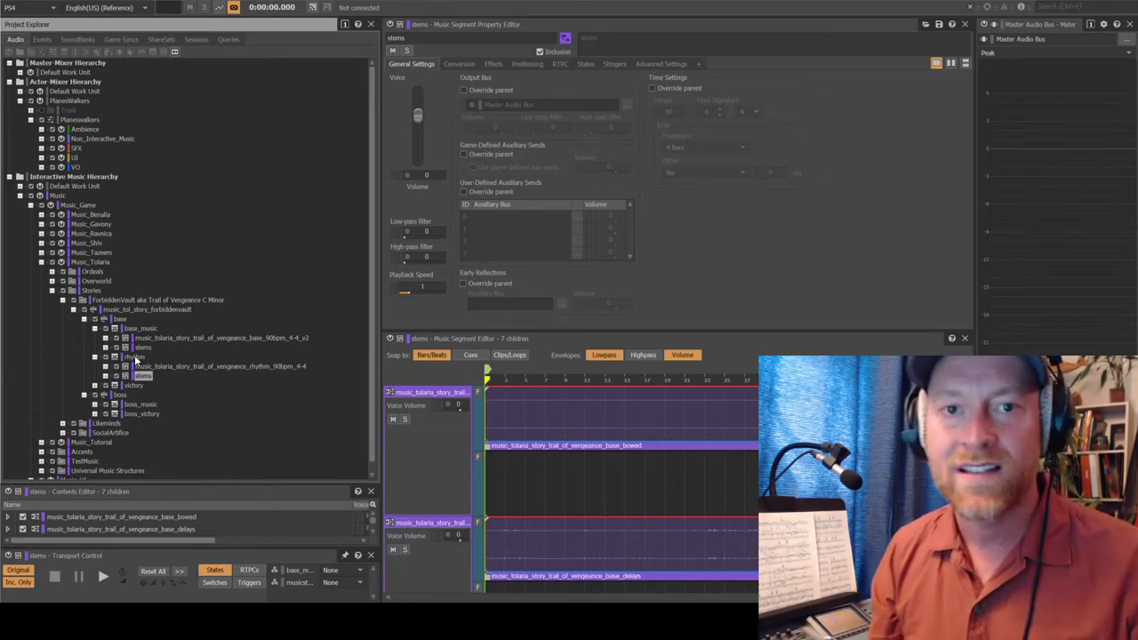
# Play the rhythm playlist twice, then return to the base switch container
pyautogui.click(134, 356)
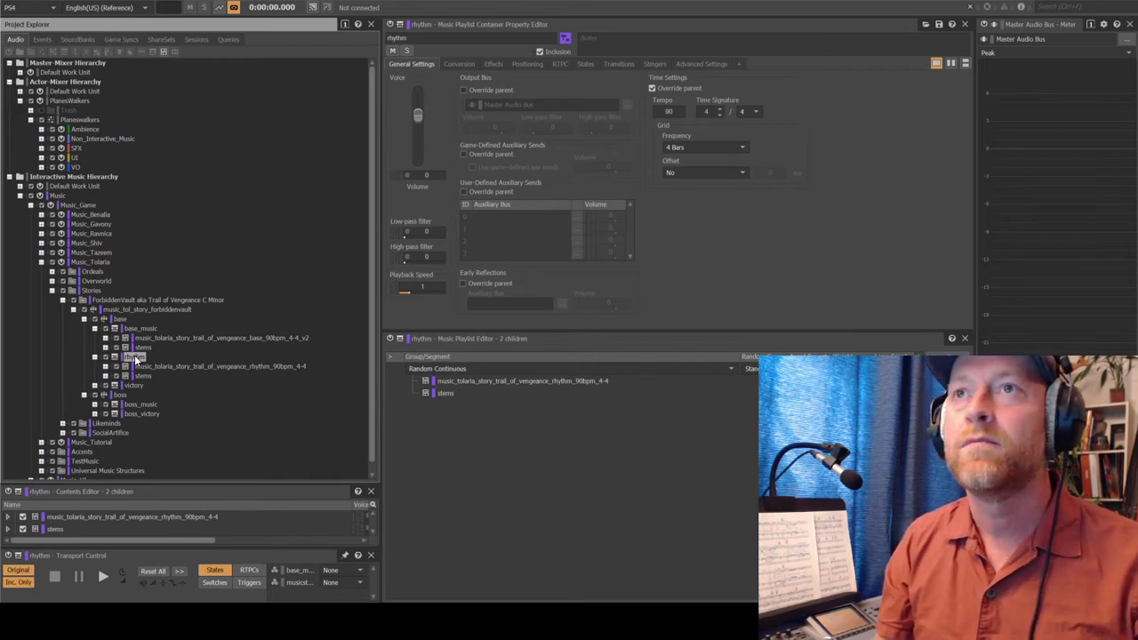
pyautogui.press('space')
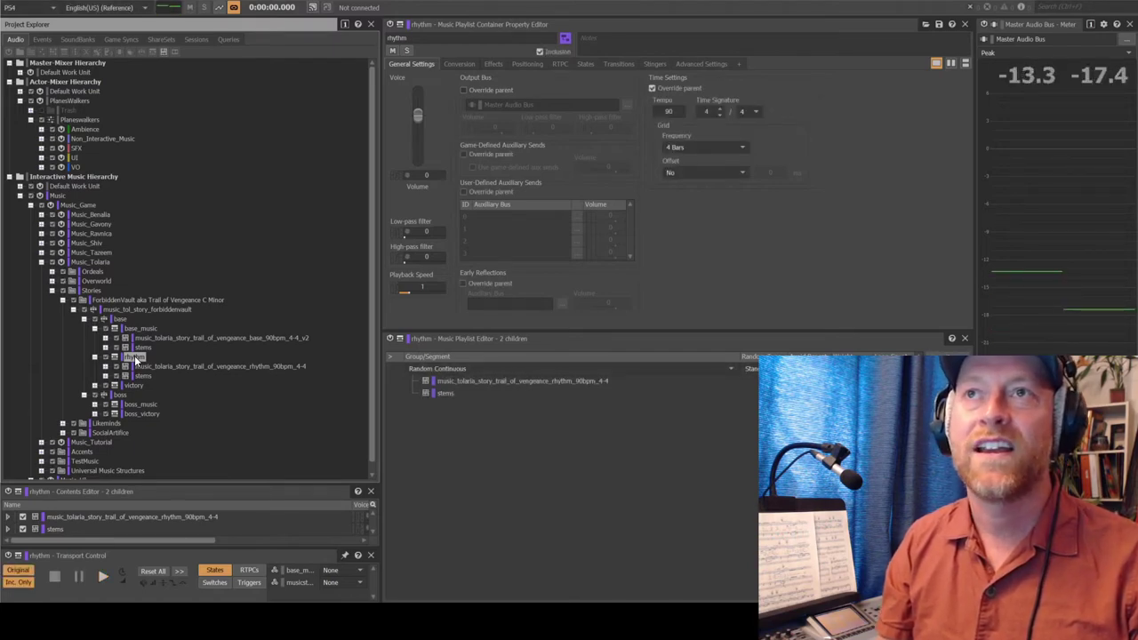
pyautogui.press('space')
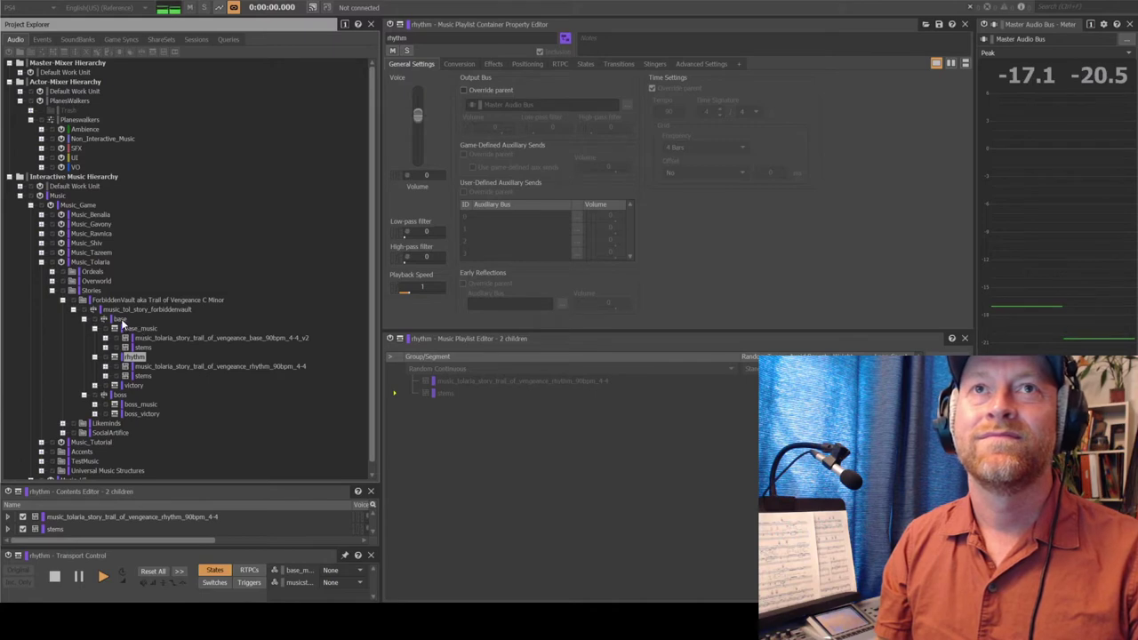
pyautogui.click(122, 321)
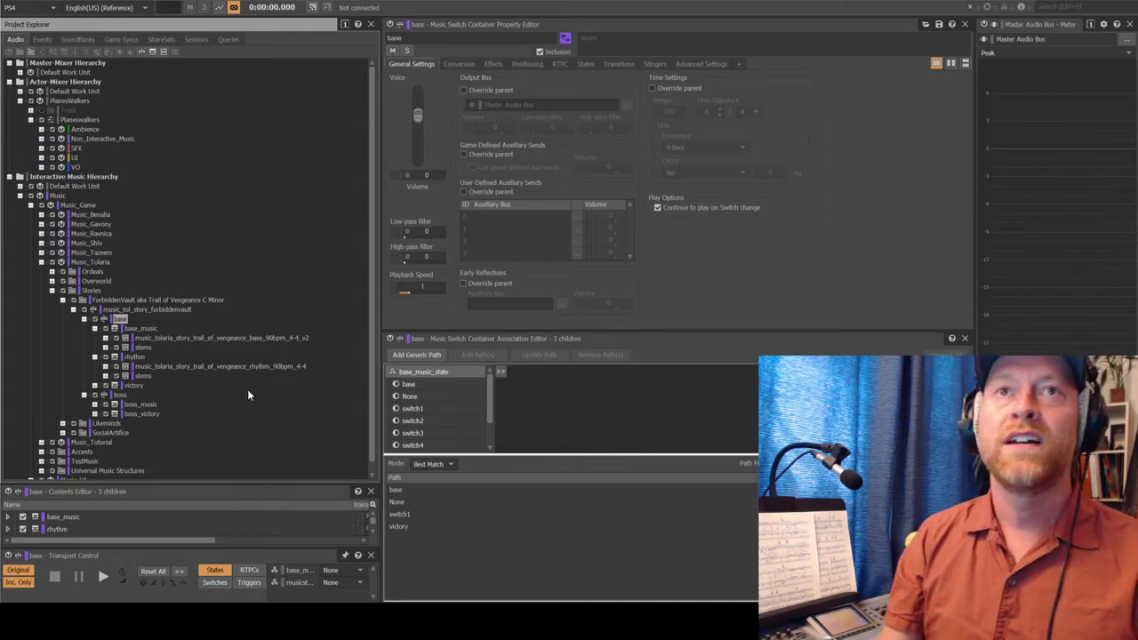
pyautogui.click(134, 357)
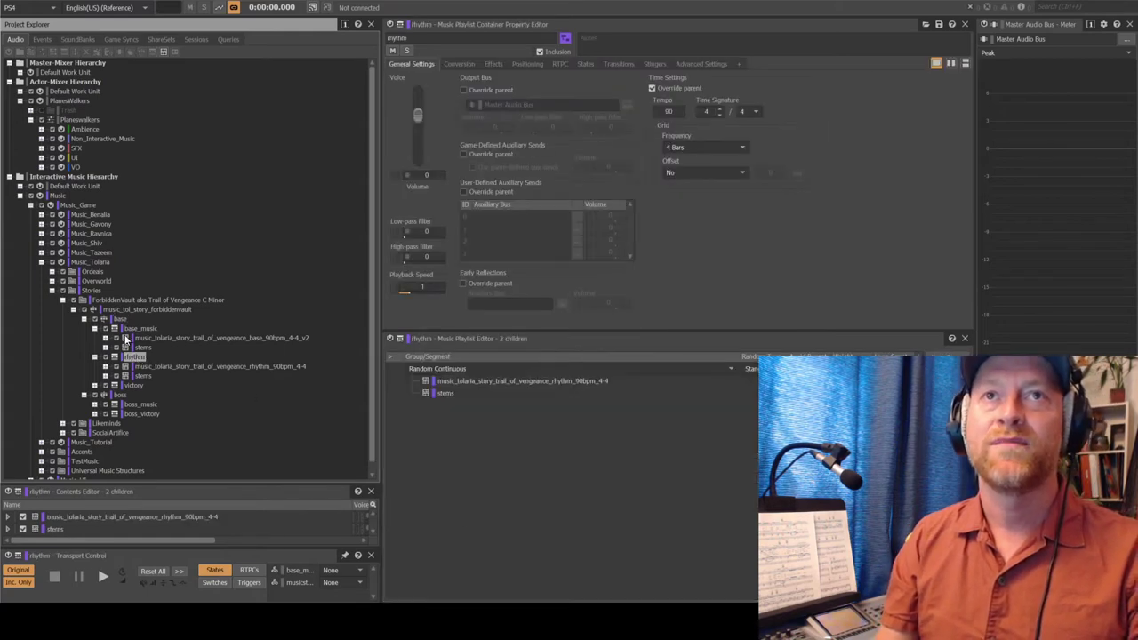
pyautogui.click(141, 330)
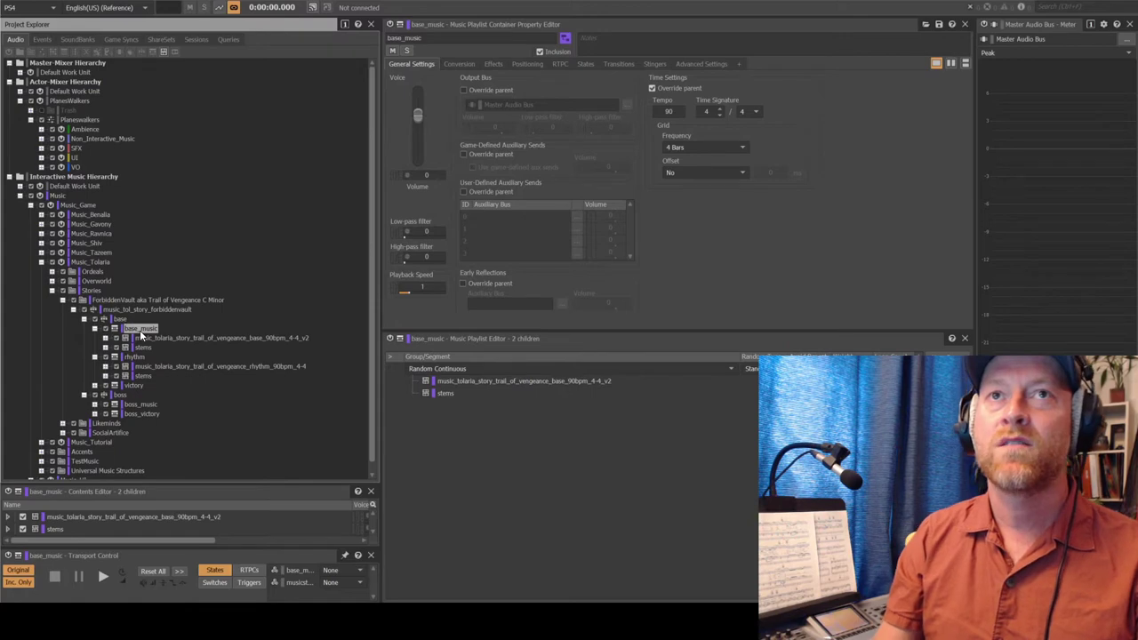
pyautogui.click(120, 318)
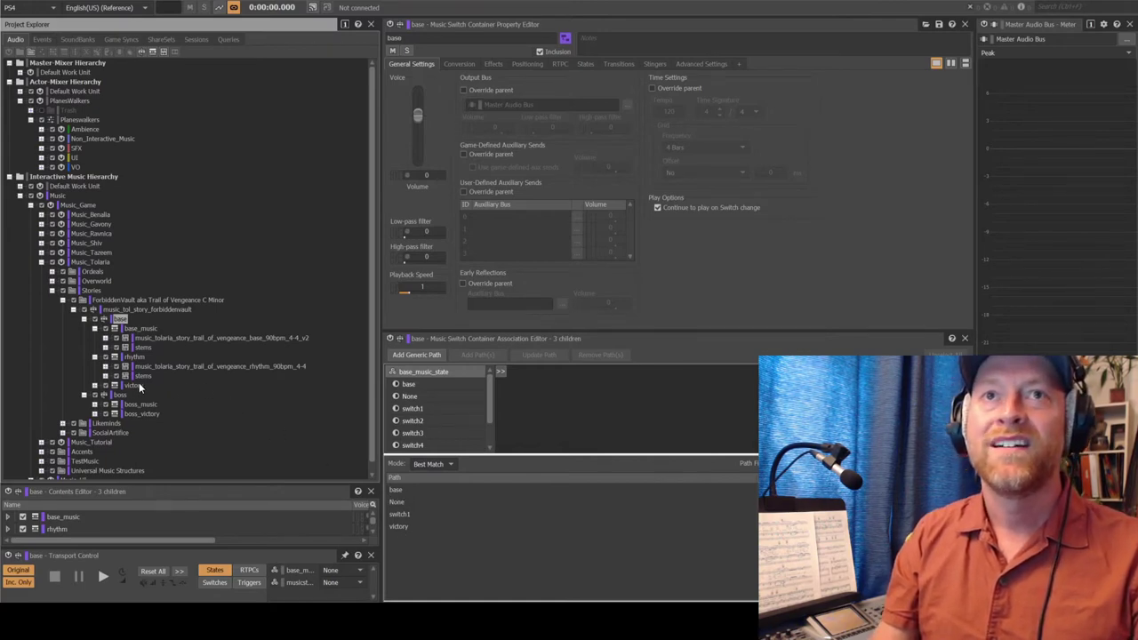
pyautogui.click(133, 356)
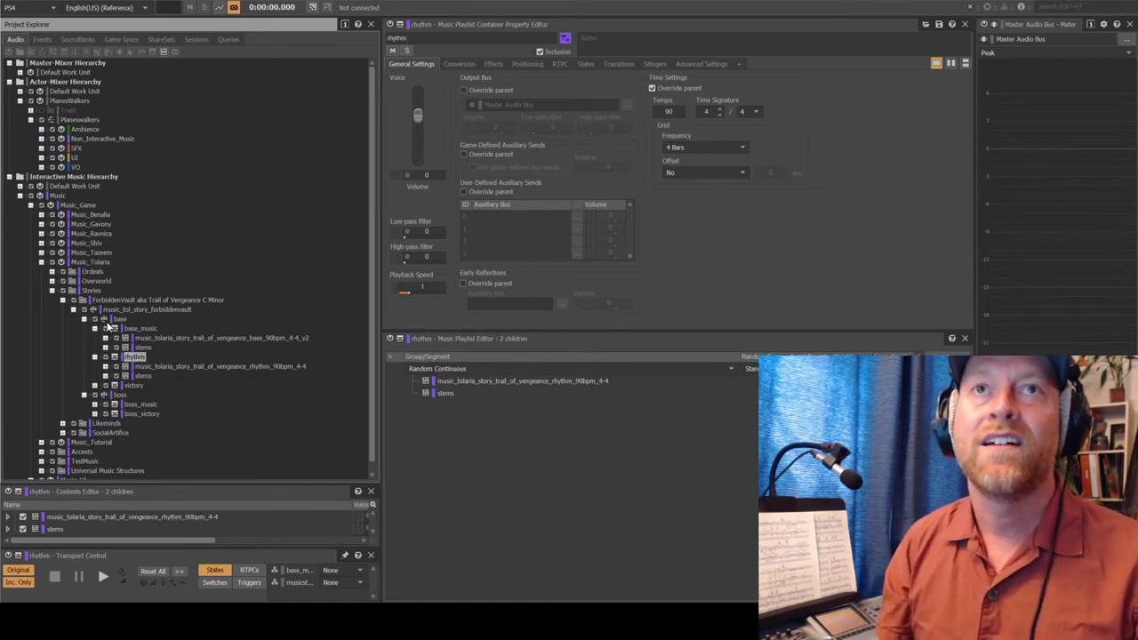
pyautogui.click(120, 318)
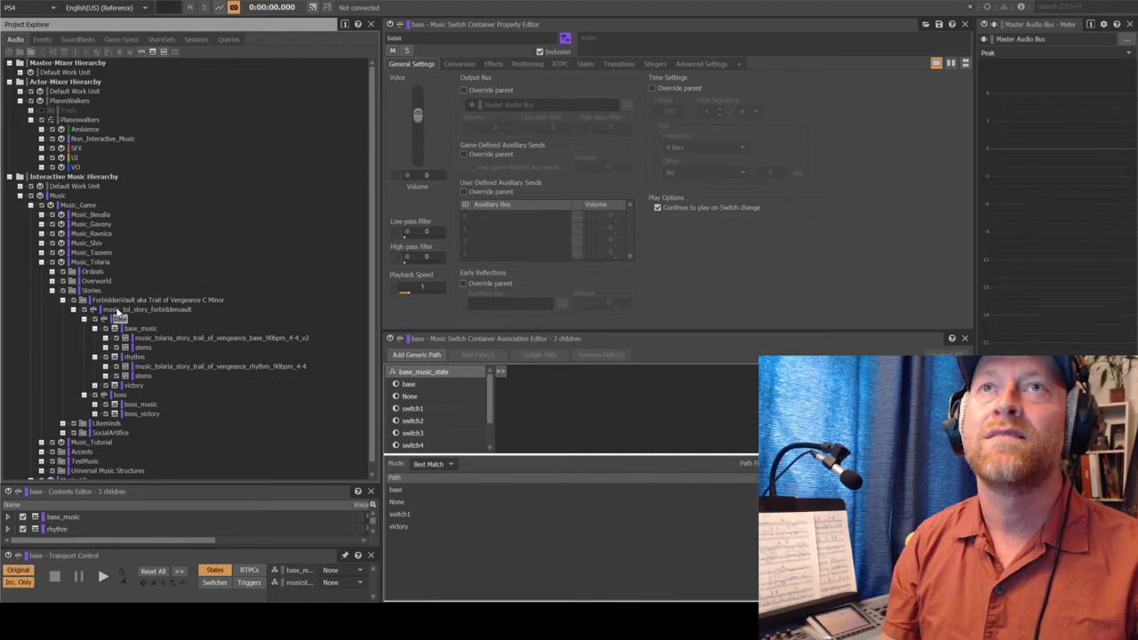
# Compare the base_music-to-rhythm and rhythm-to-base_music transition settings in the base container
pyautogui.click(619, 64)
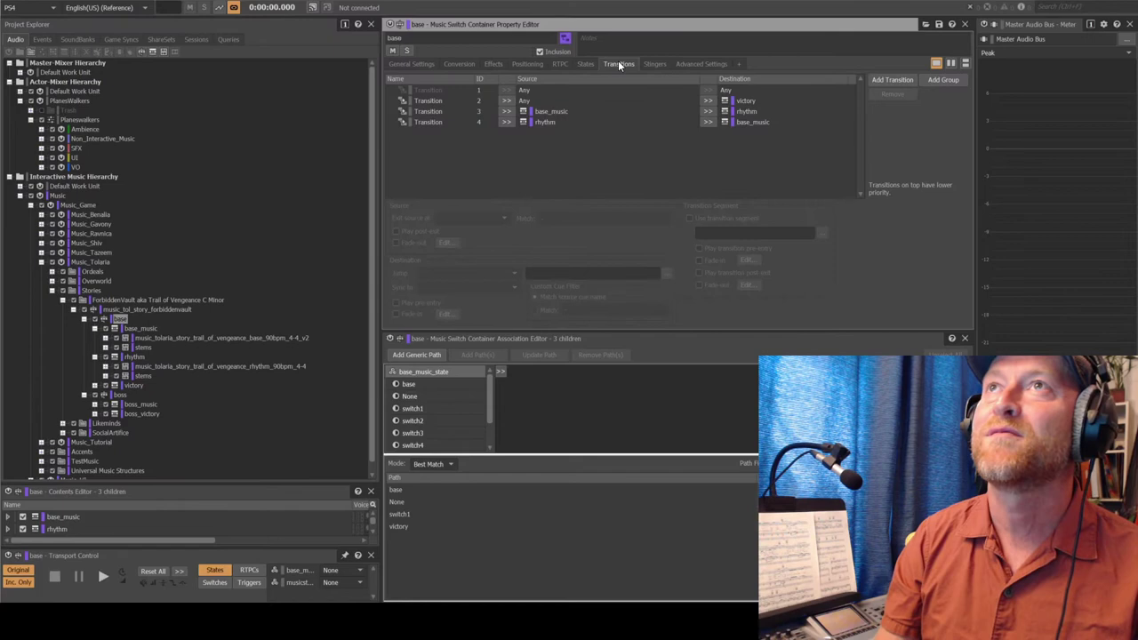
pyautogui.click(556, 113)
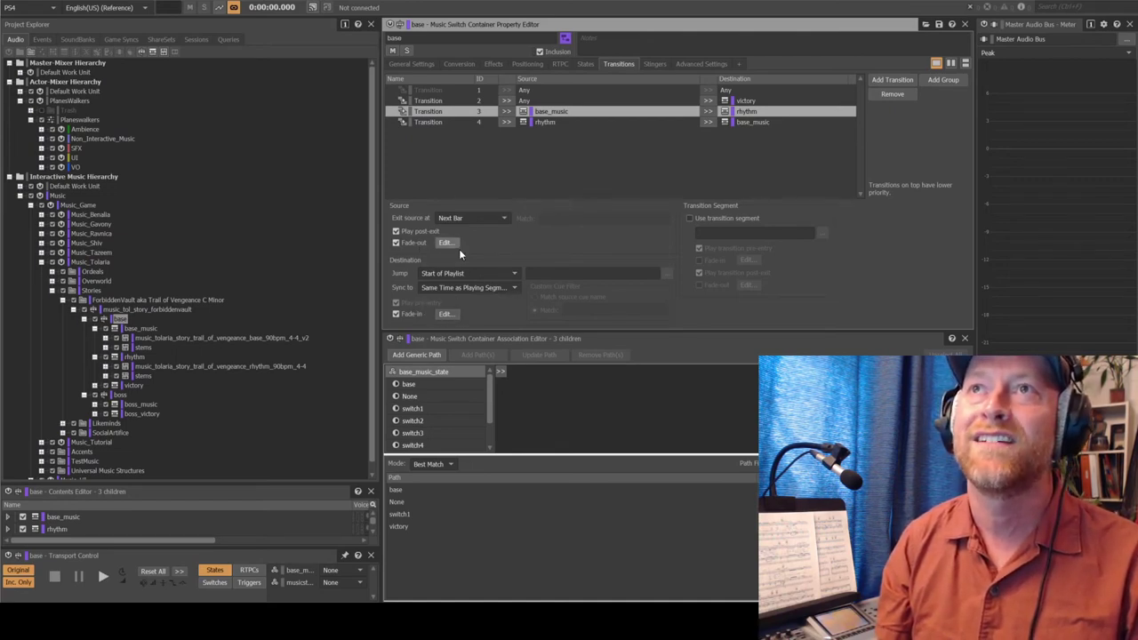
pyautogui.click(543, 122)
pyautogui.click(547, 113)
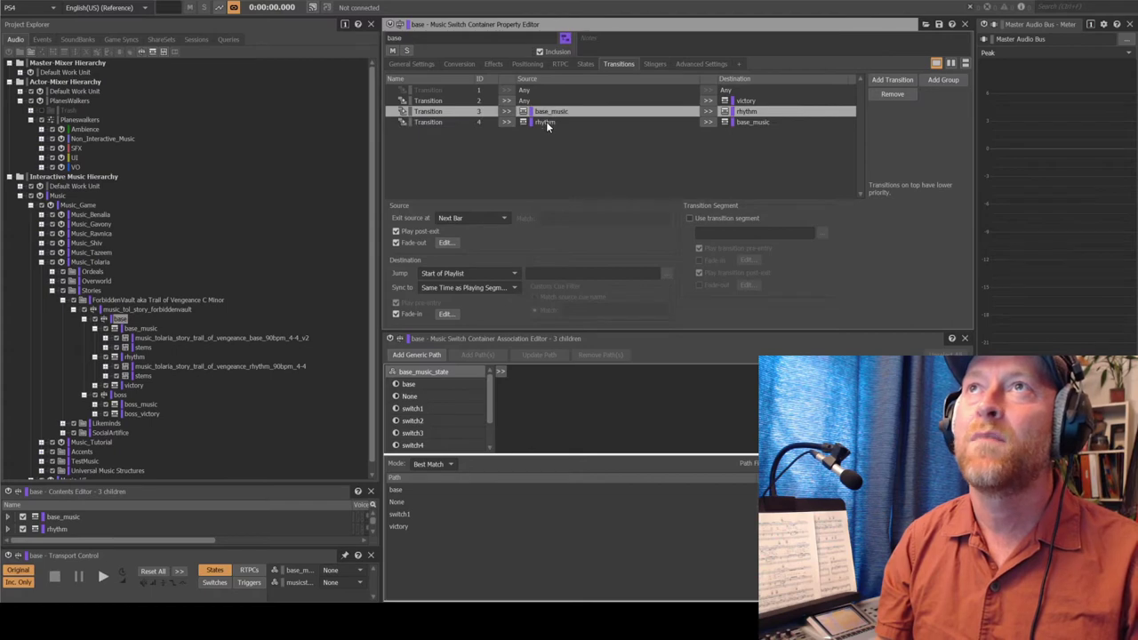
pyautogui.click(547, 124)
pyautogui.click(549, 112)
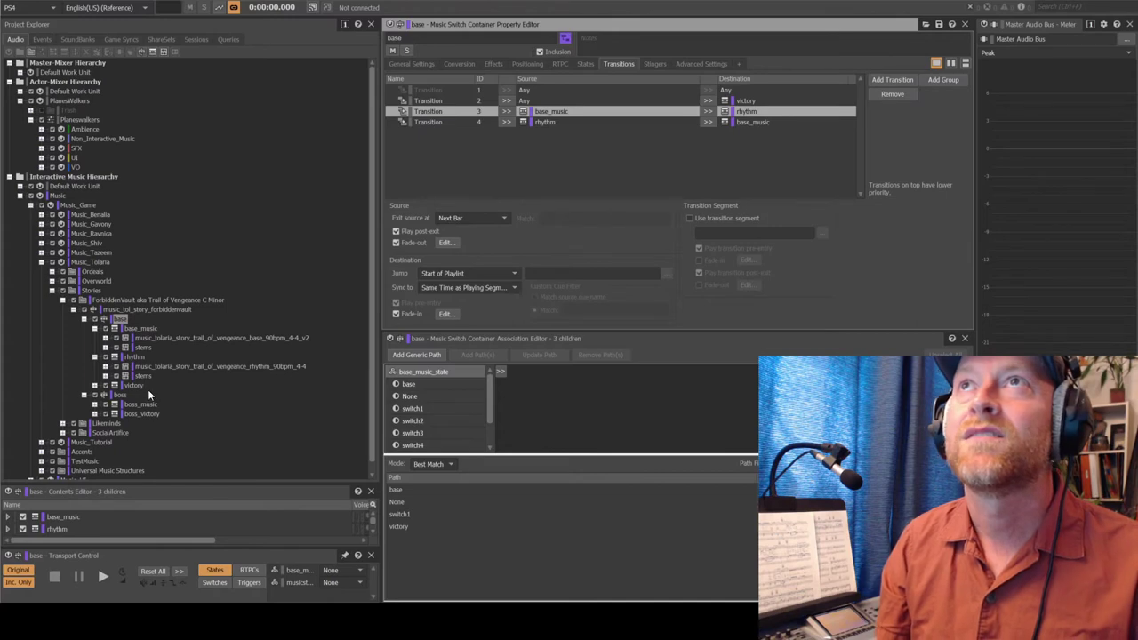
# Check the base container's general settings and transition list, then select victory
pyautogui.click(420, 66)
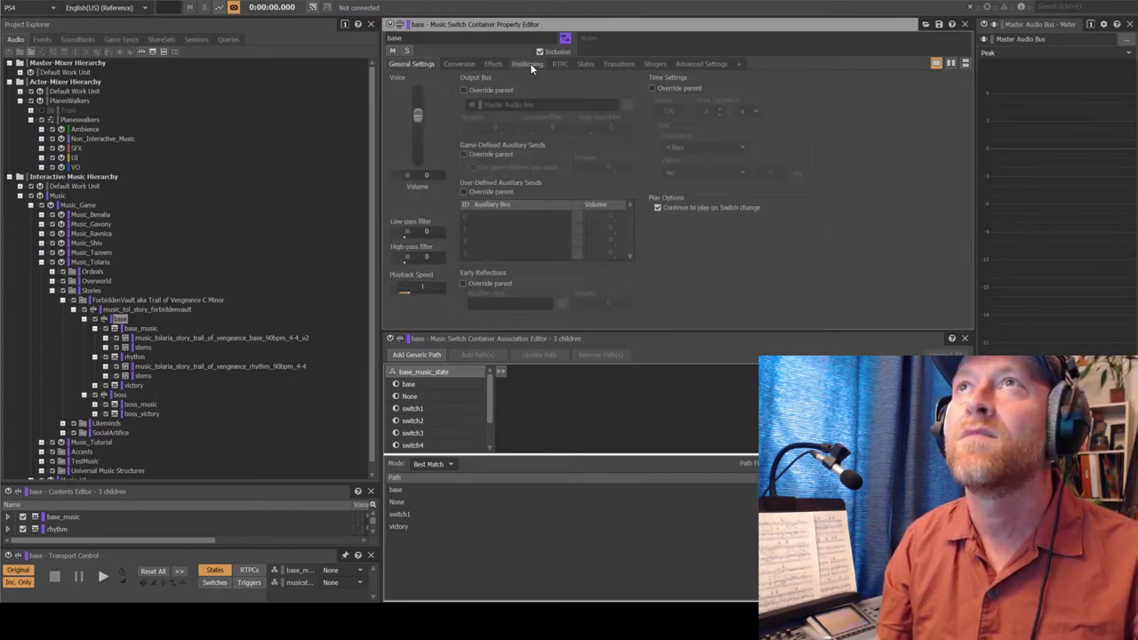
pyautogui.click(607, 64)
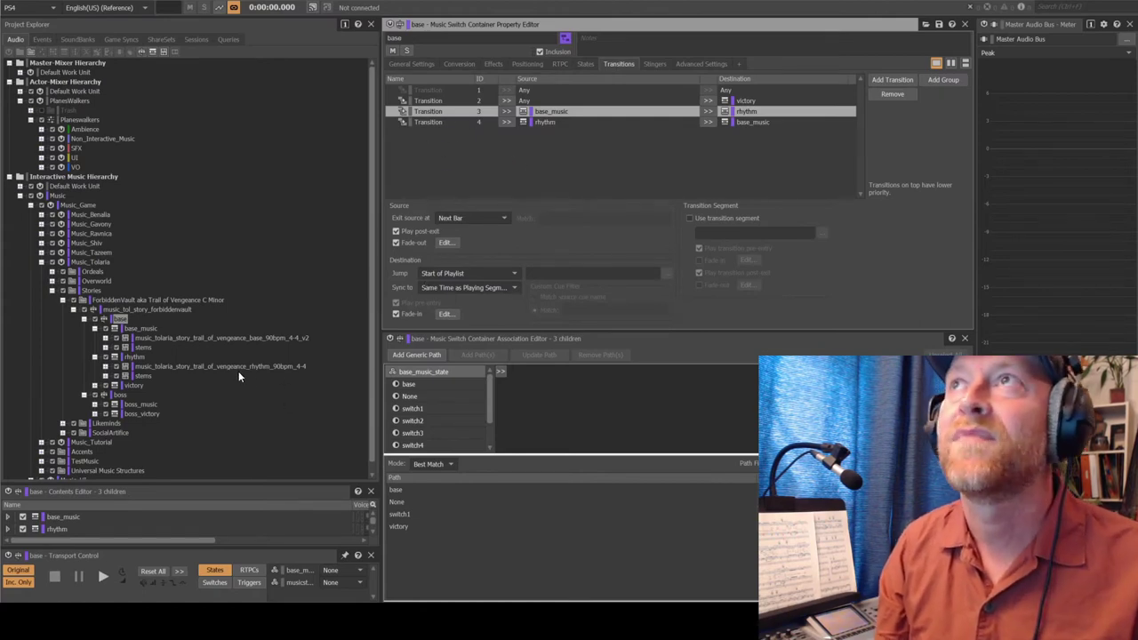
pyautogui.click(132, 385)
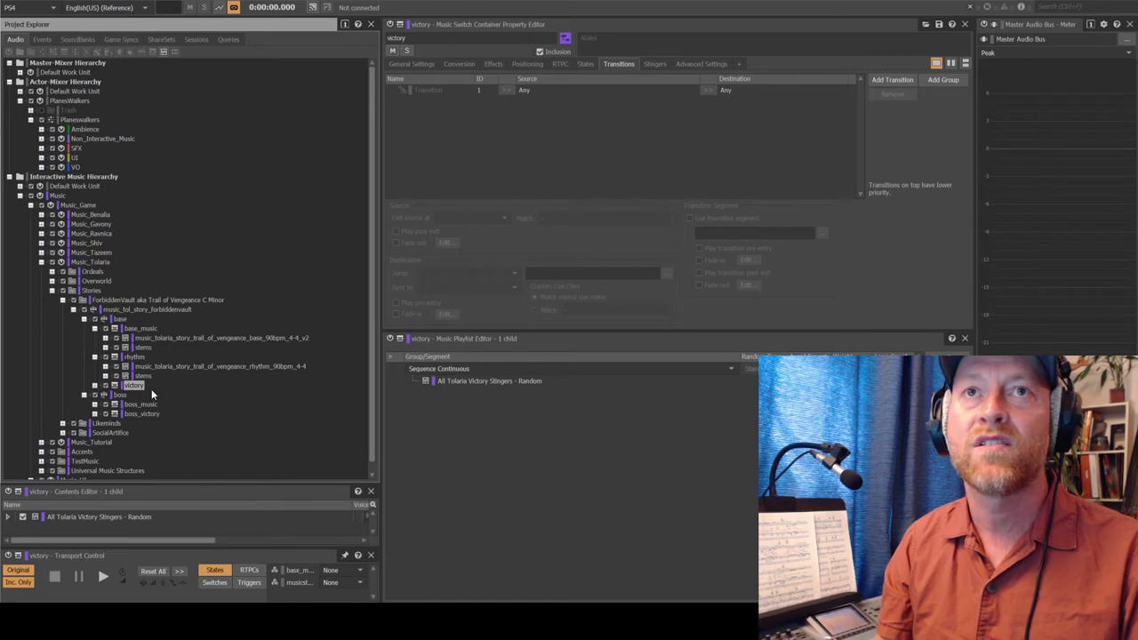
# Play the random Tolaria victory stingers twice
pyautogui.press('space')
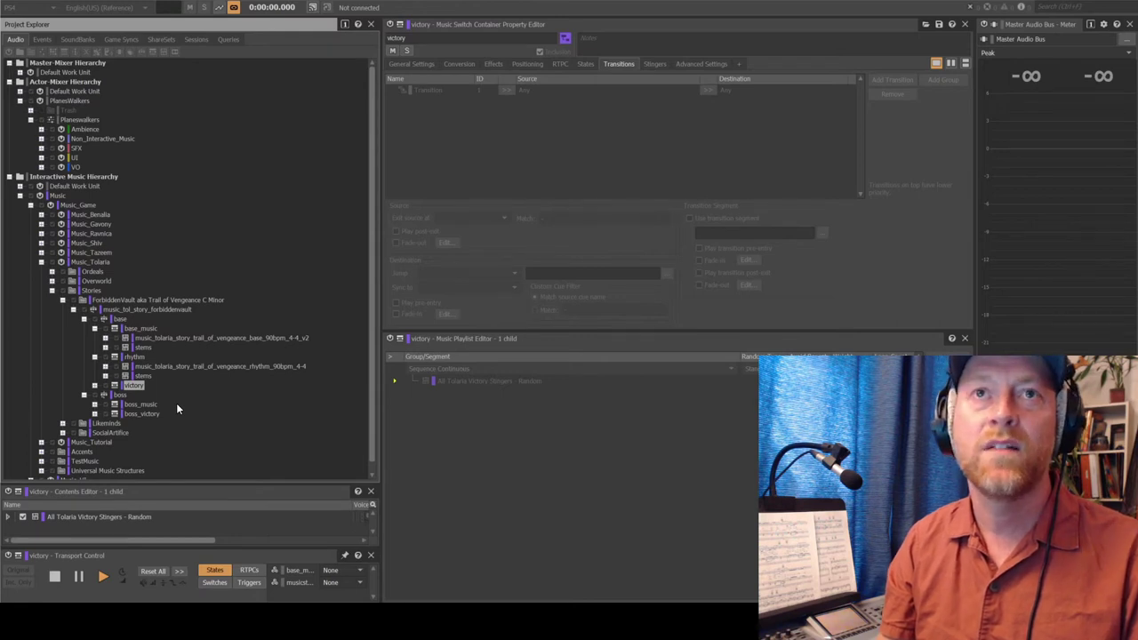
pyautogui.press('space')
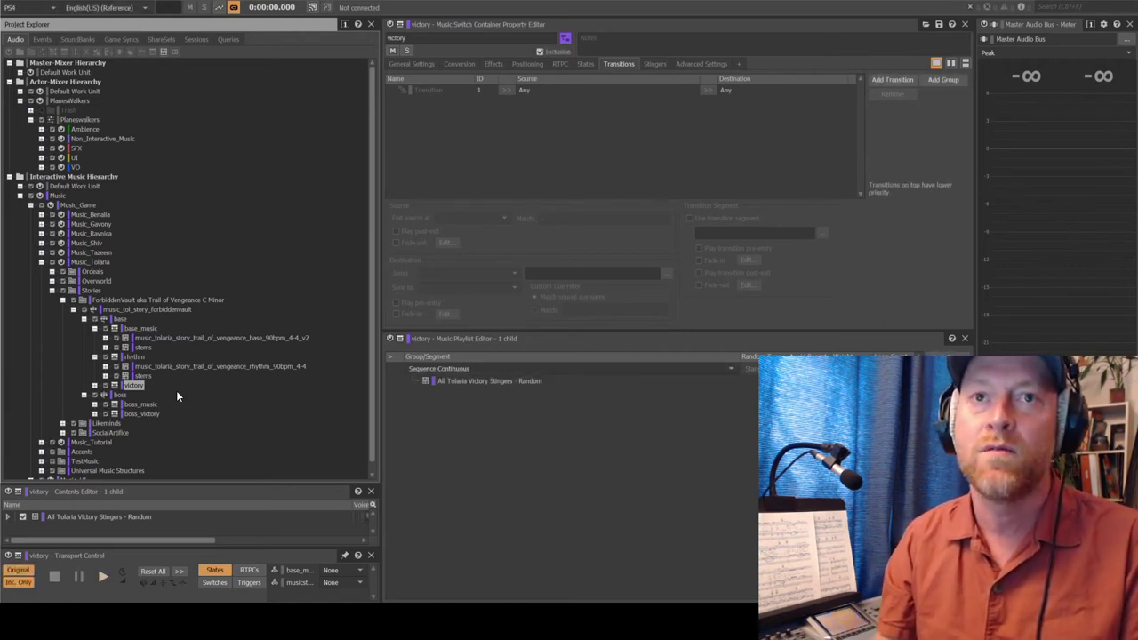
# Collapse Stories, expand Overworld and music_tolaria_overworld, and inspect its n1 - schools child
pyautogui.click(52, 291)
pyautogui.click(52, 281)
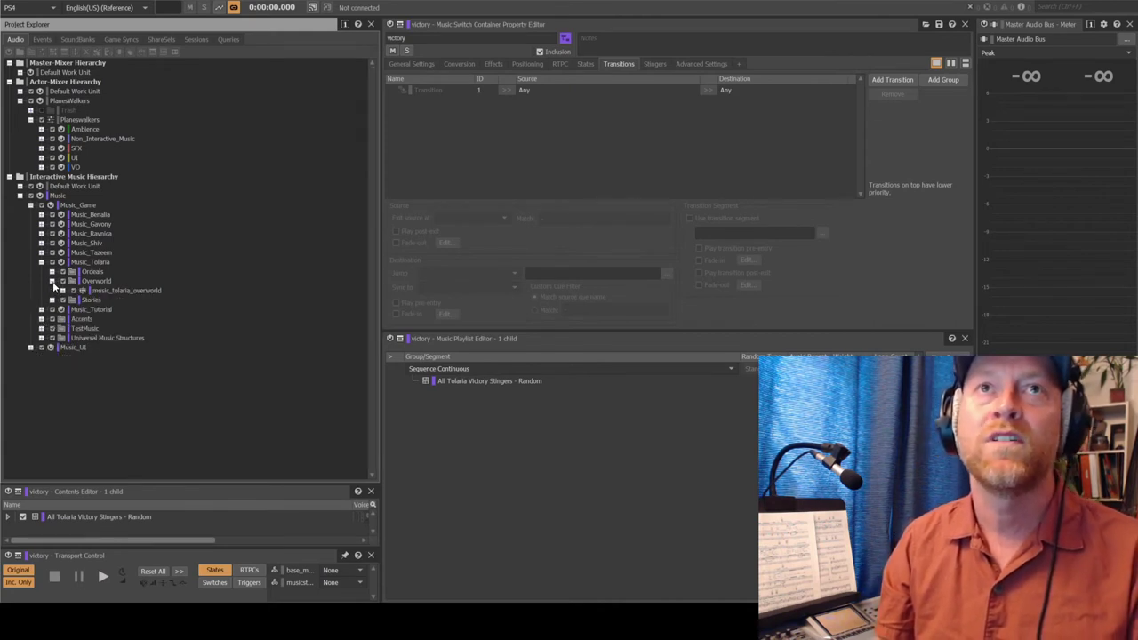
pyautogui.click(63, 291)
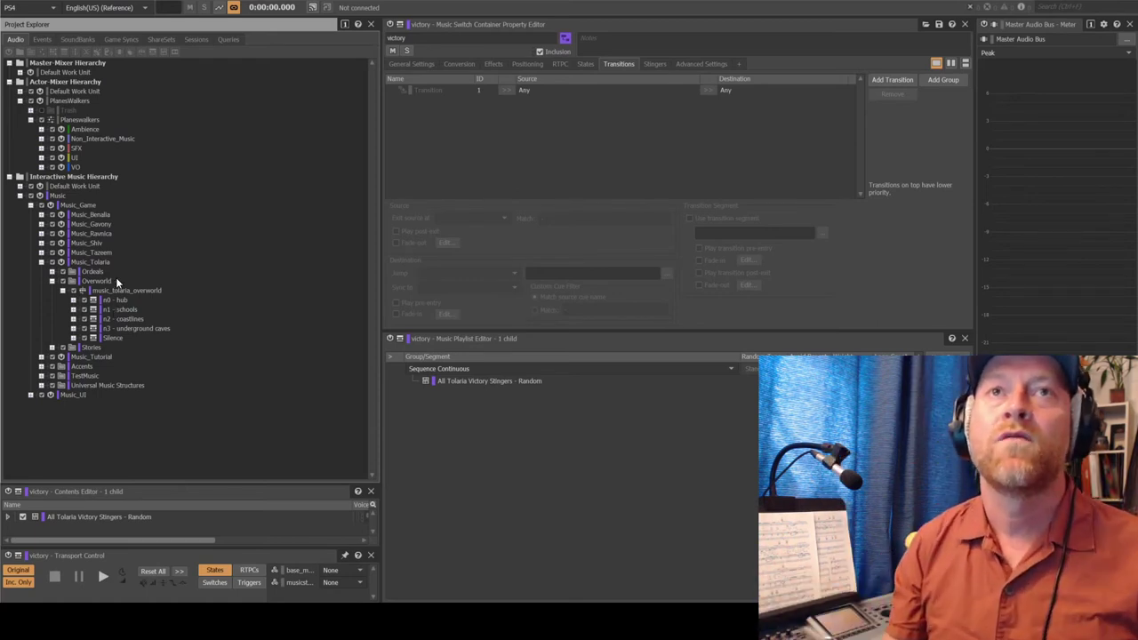
pyautogui.click(124, 291)
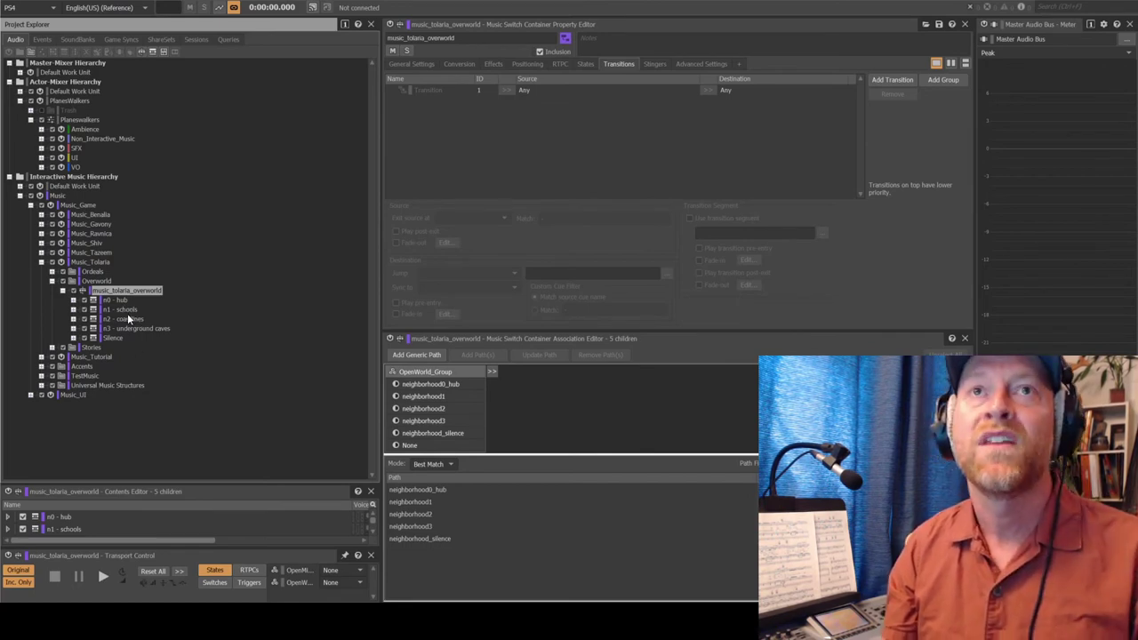
pyautogui.click(126, 310)
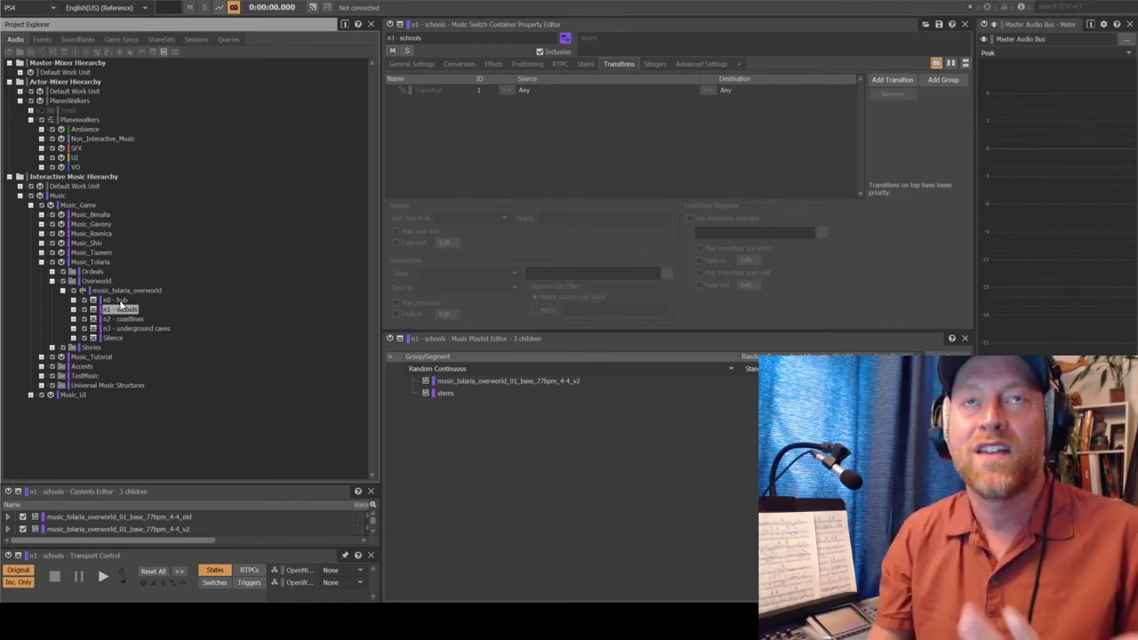
# Select the n0 - hub playlist with its three hub segments plus silence
pyautogui.click(118, 301)
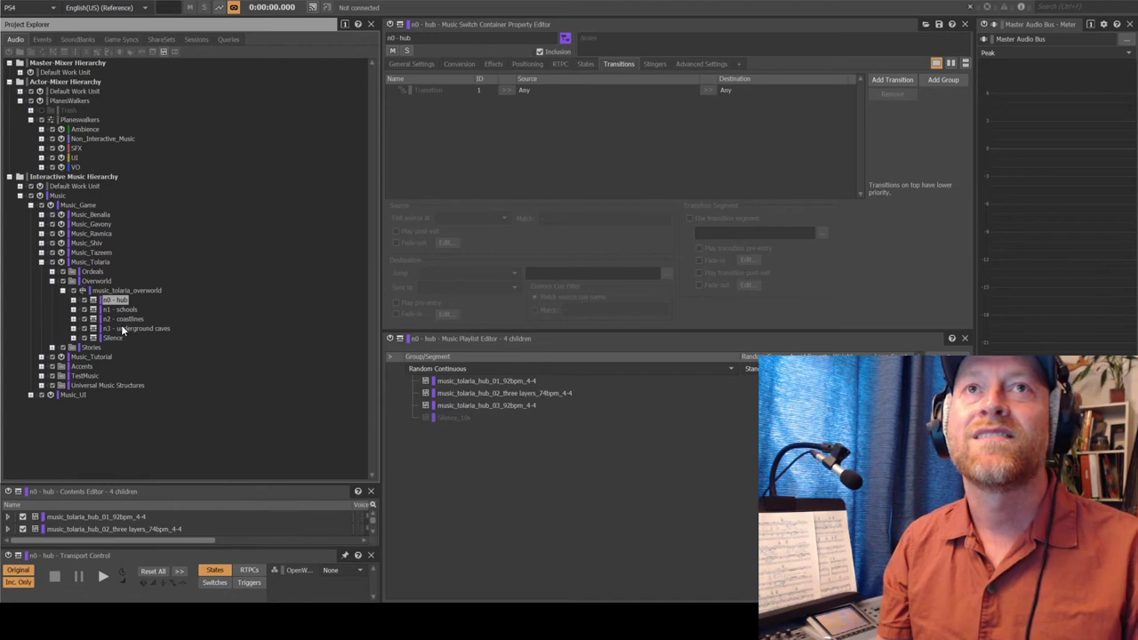
# Expand n0 - hub and compare its segments, ending on music_tolaria_hub_02_three layers_74bpm_4-4
pyautogui.click(74, 301)
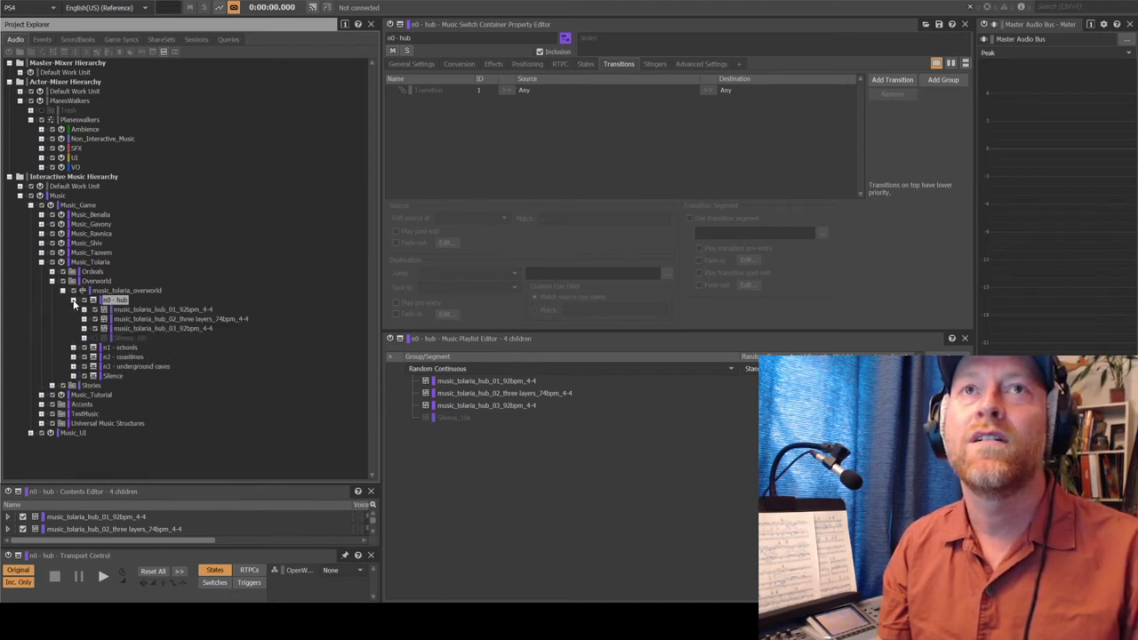
pyautogui.click(133, 309)
pyautogui.click(138, 319)
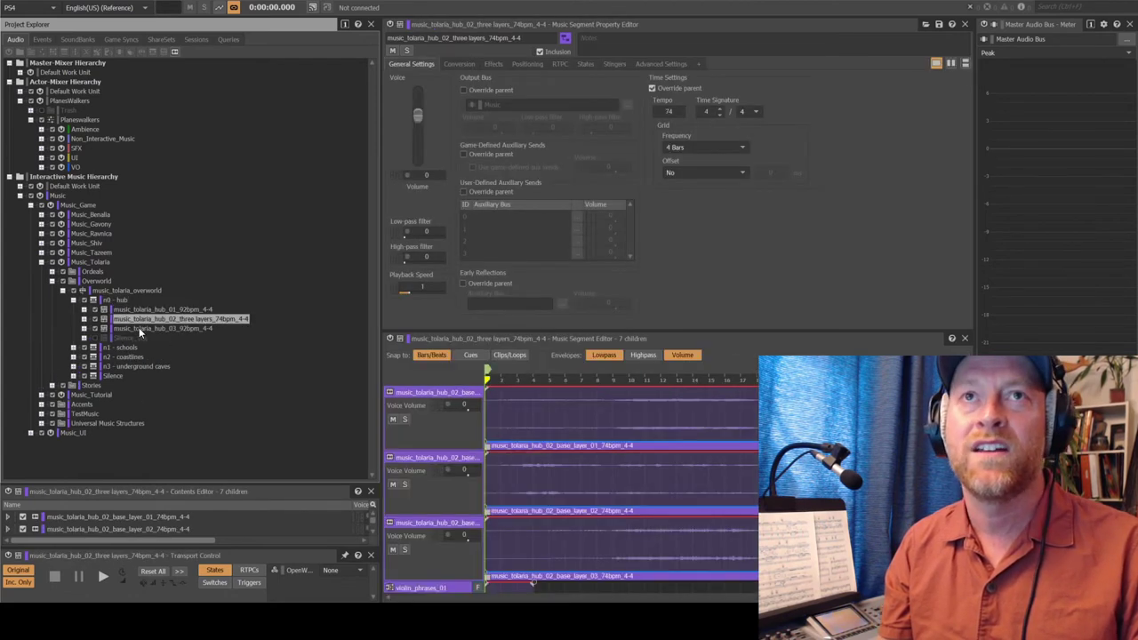
pyautogui.click(138, 310)
pyautogui.click(138, 319)
pyautogui.click(137, 310)
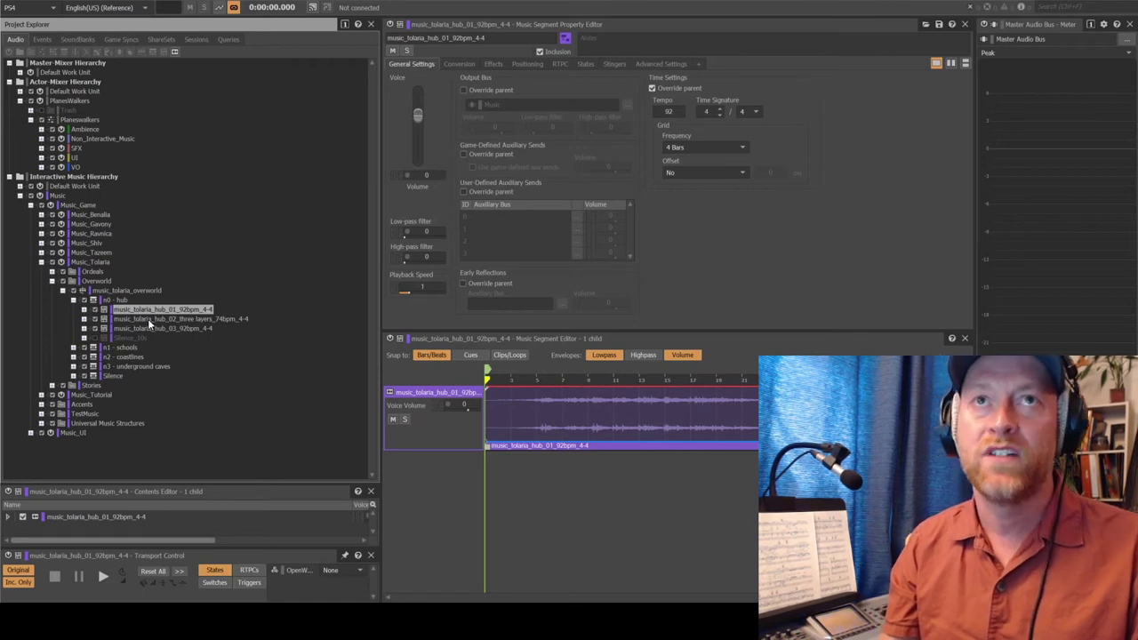
pyautogui.click(148, 318)
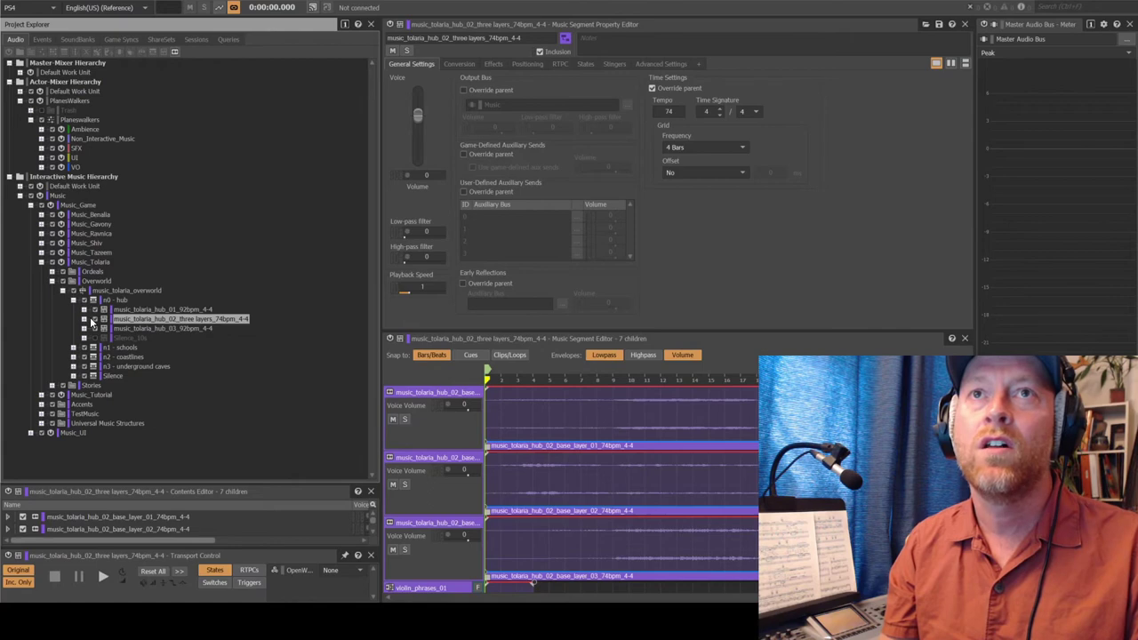
pyautogui.scroll(-2, 416, 439)
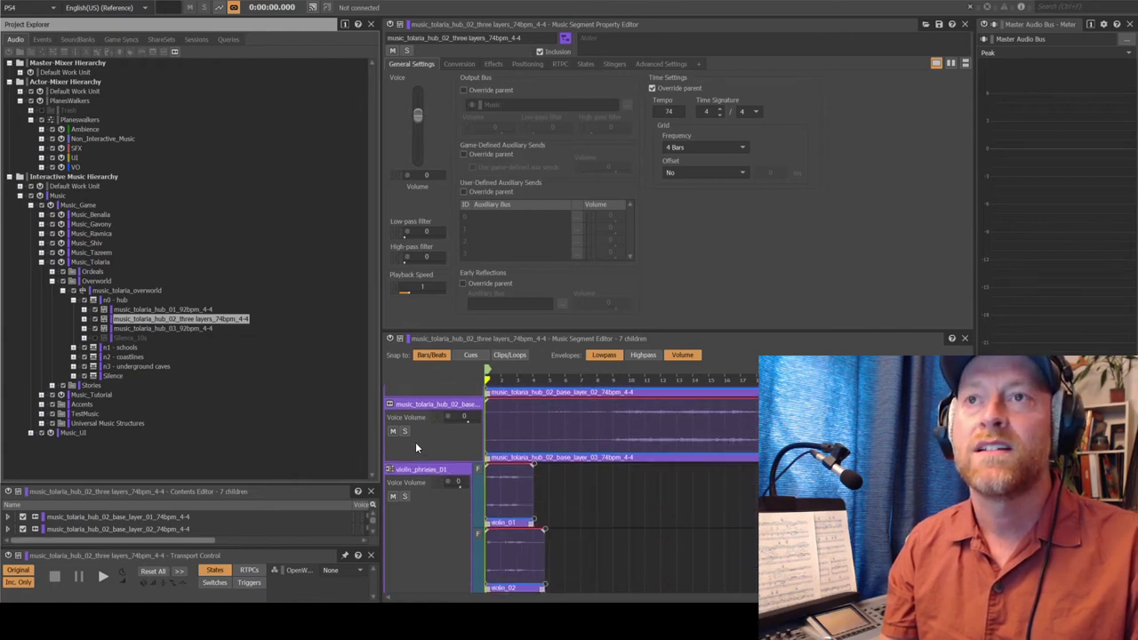
pyautogui.scroll(-1, 480, 498)
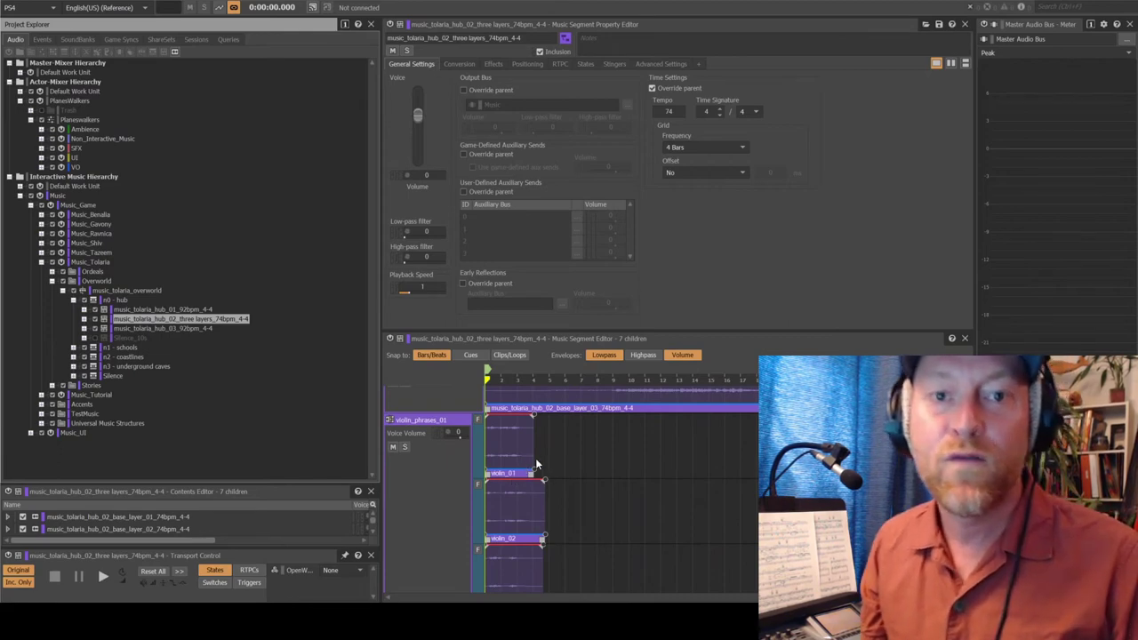
pyautogui.scroll(-1, 525, 515)
pyautogui.scroll(-8, 524, 515)
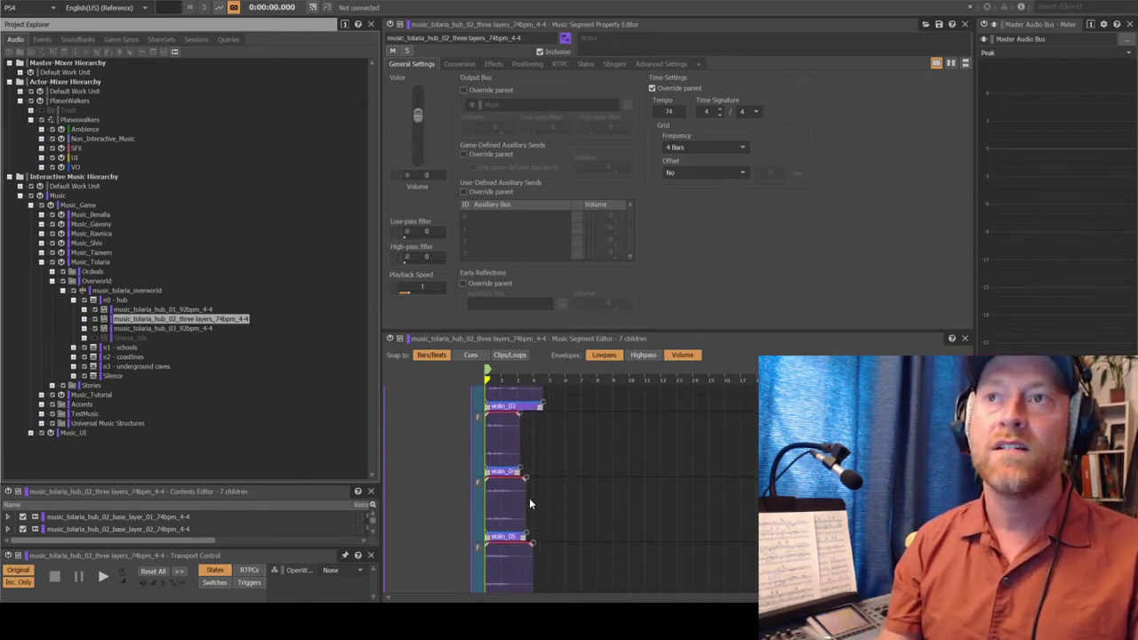
pyautogui.scroll(-8, 536, 489)
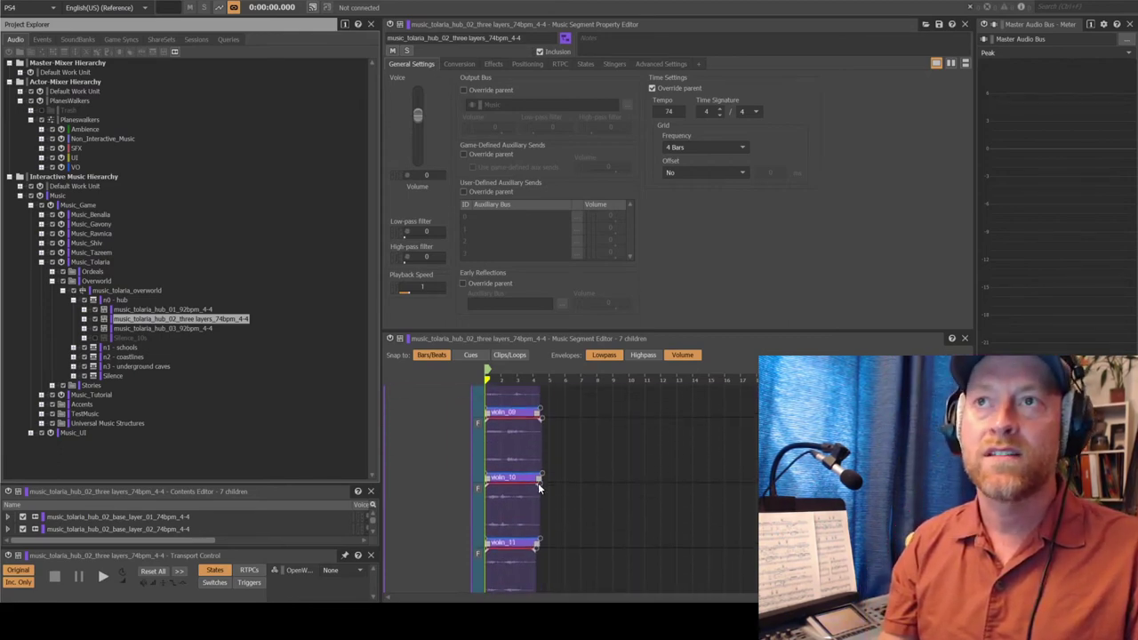
pyautogui.scroll(-10, 538, 480)
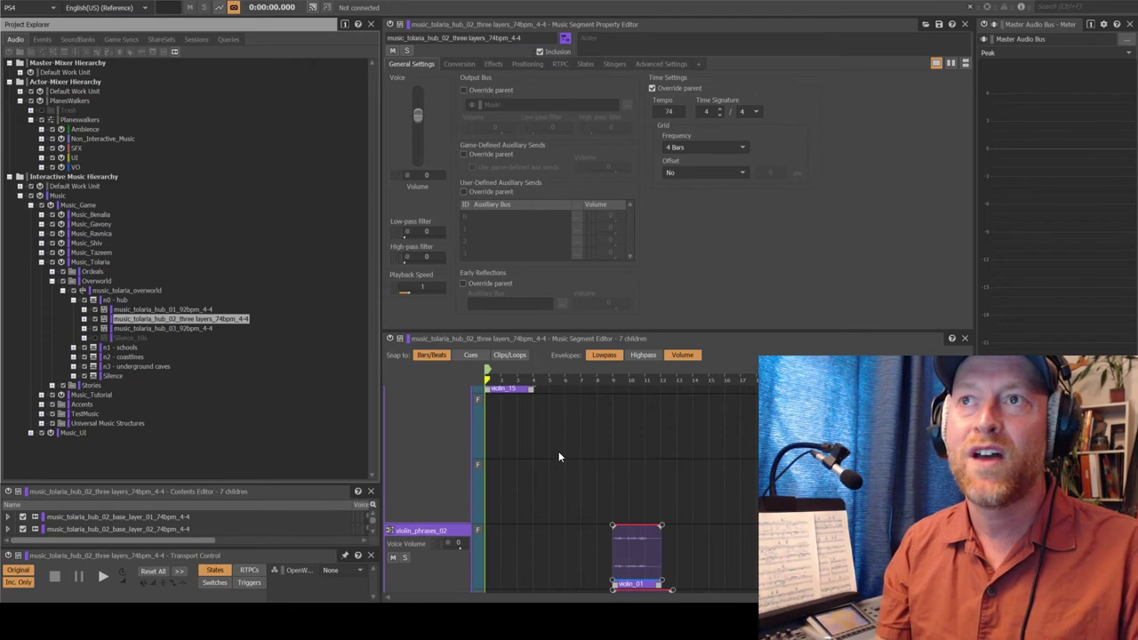
pyautogui.scroll(-6, 588, 487)
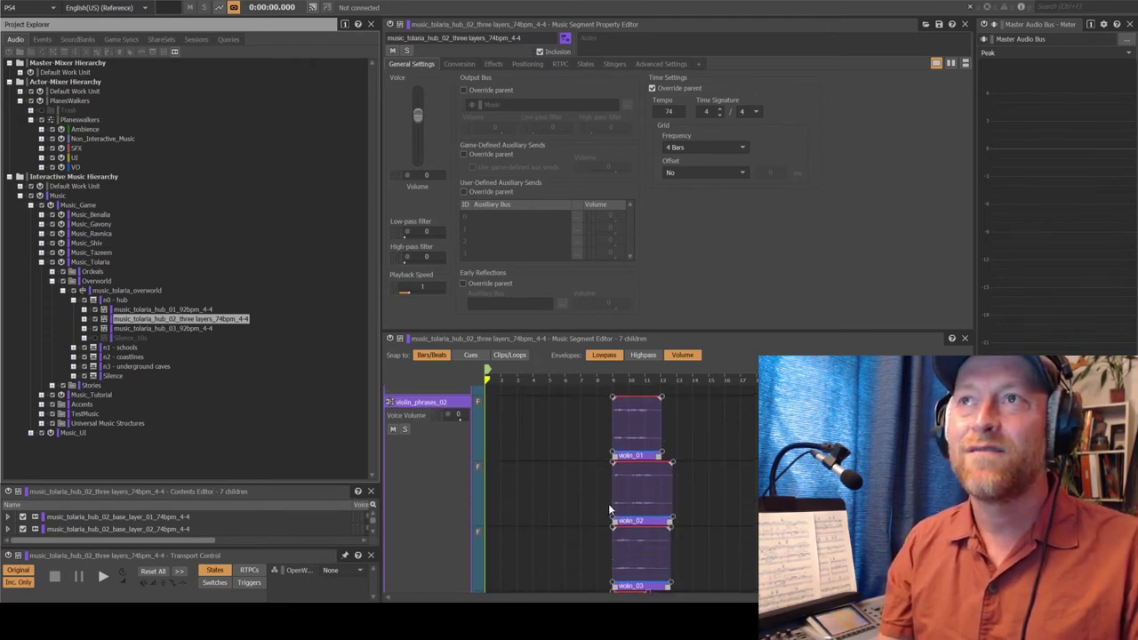
pyautogui.scroll(-10, 631, 494)
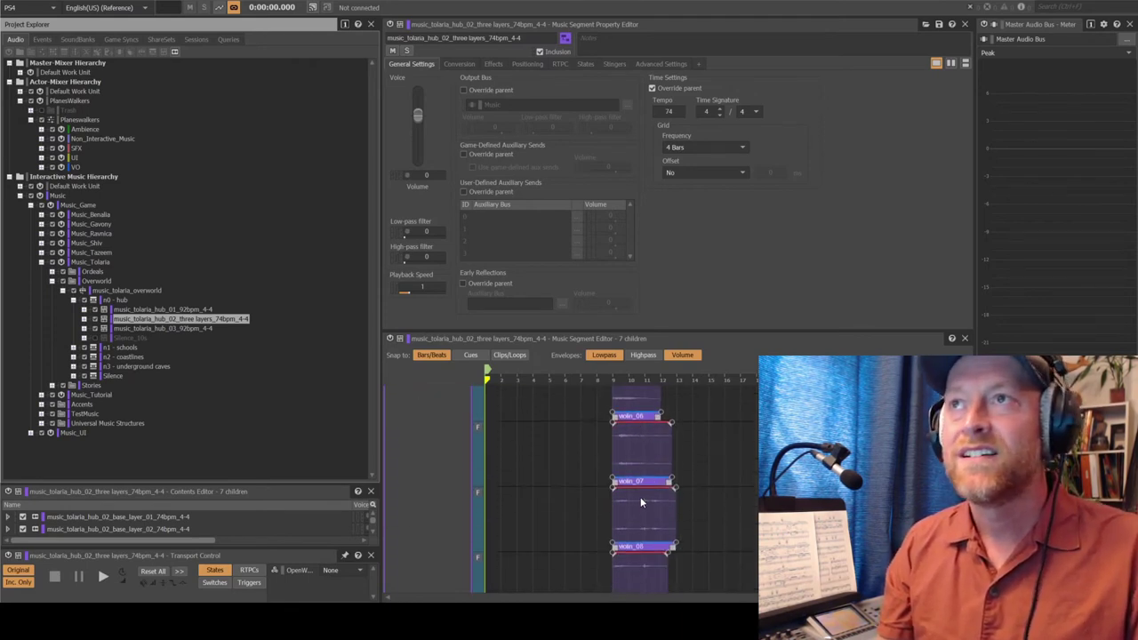
pyautogui.scroll(-5, 640, 499)
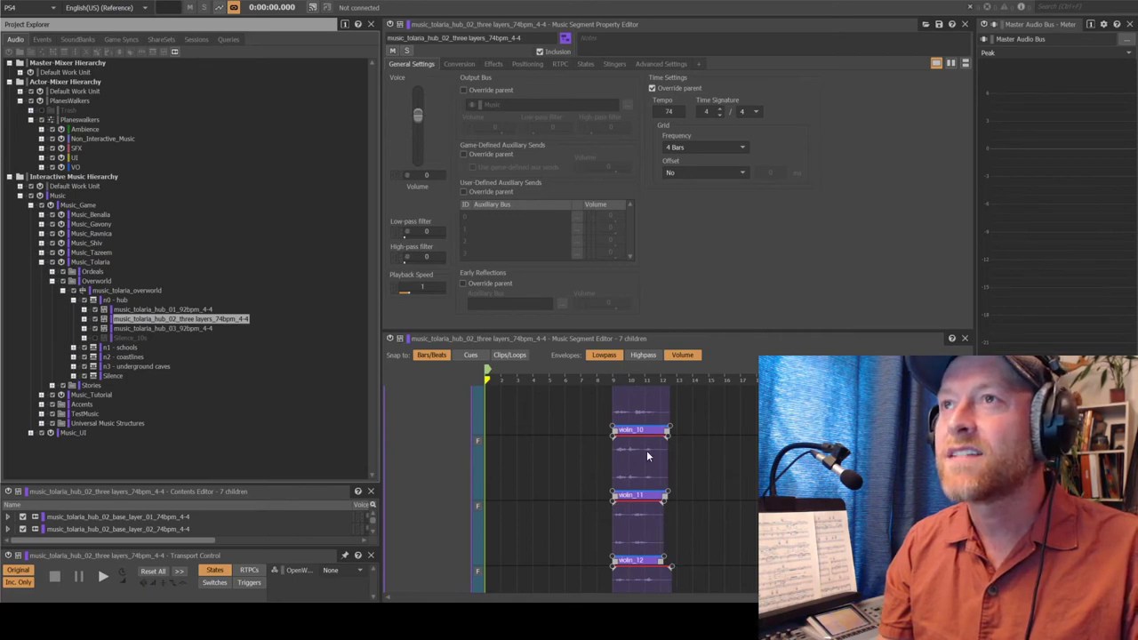
pyautogui.scroll(12, 631, 490)
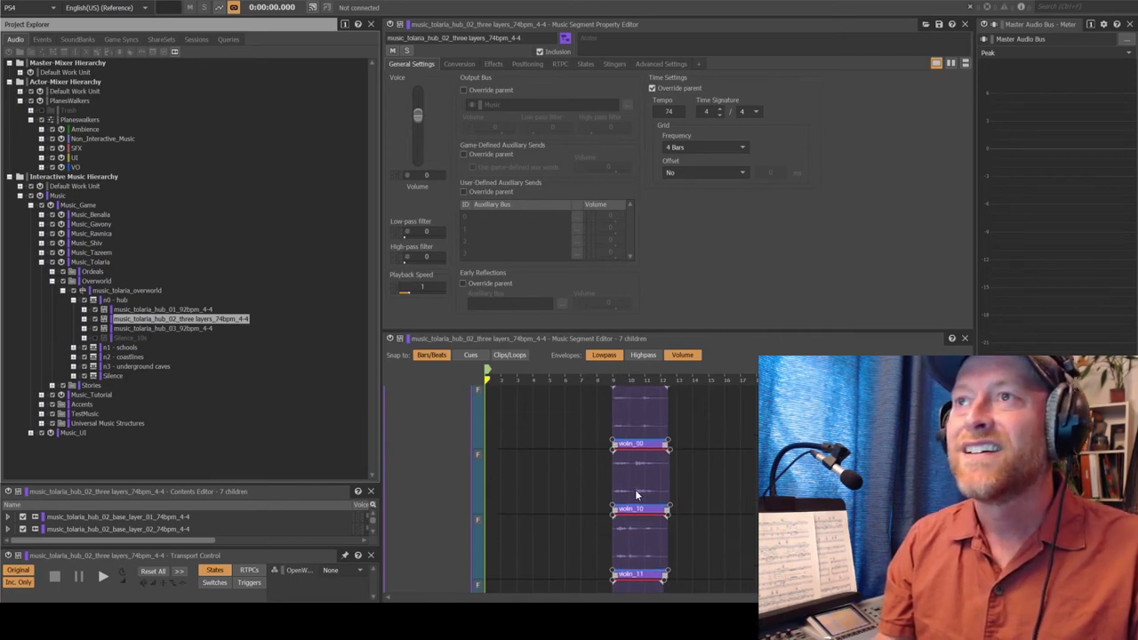
pyautogui.scroll(-3, 636, 495)
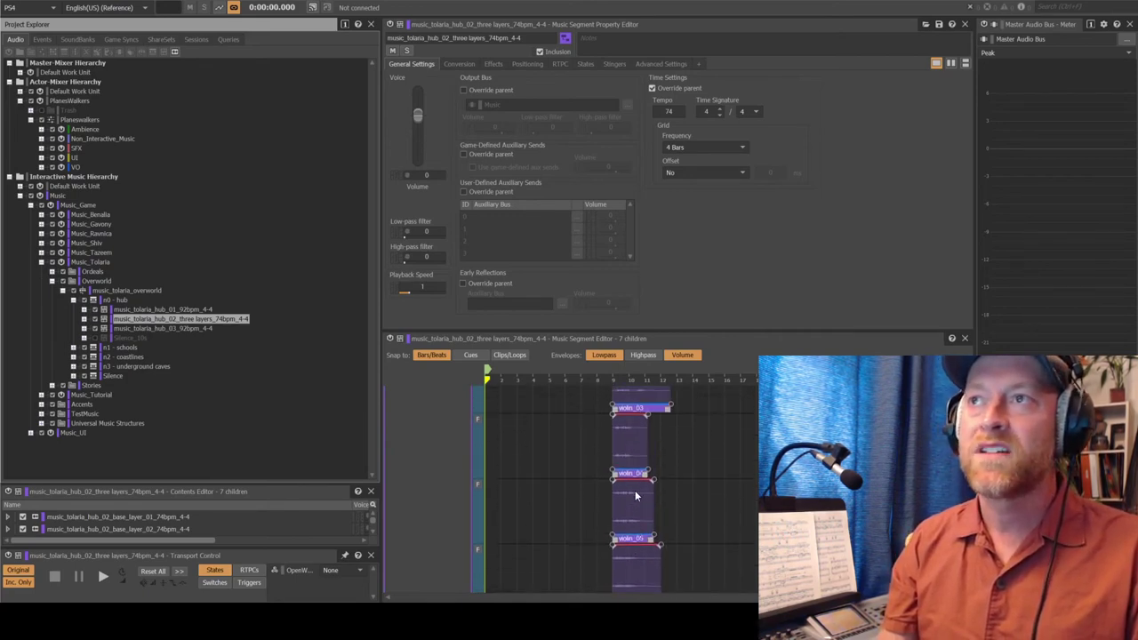
pyautogui.moveTo(633, 475); pyautogui.dragTo(761, 475)
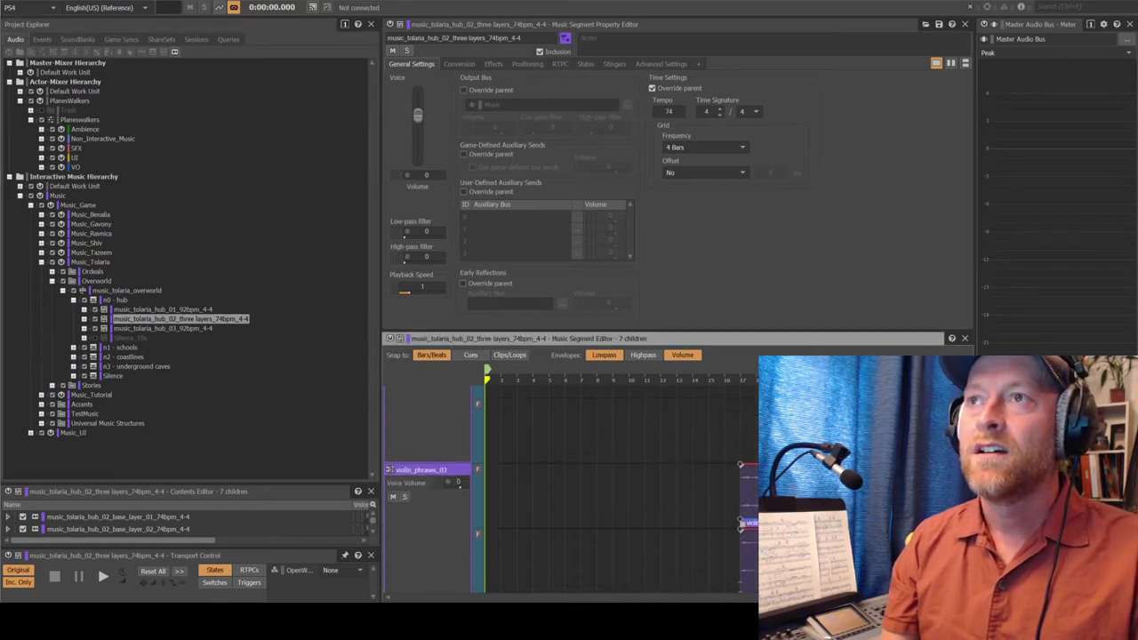
pyautogui.scroll(-1, 618, 490)
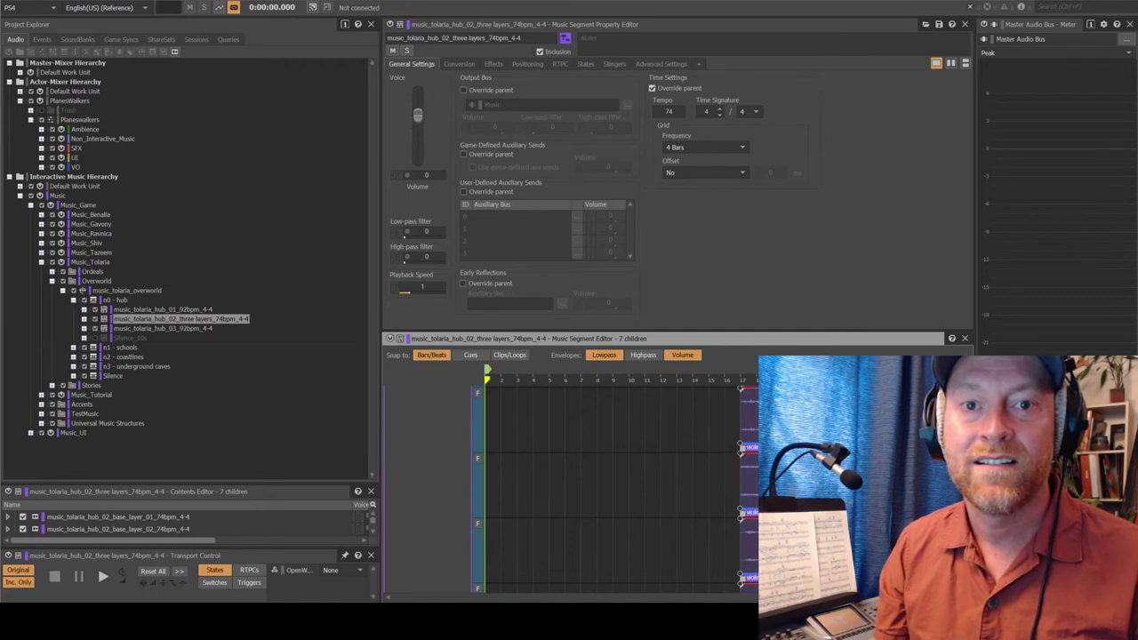
pyautogui.scroll(8, 618, 489)
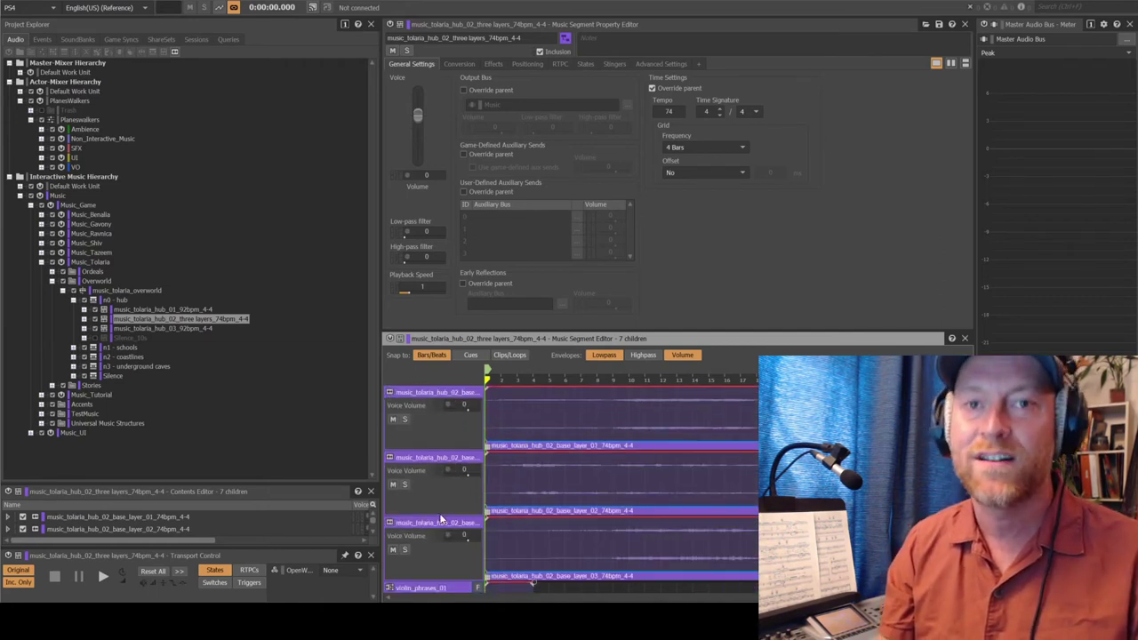
# Reselect the n0 - hub random continuous playlist, audition it, then stop playback
pyautogui.click(145, 308)
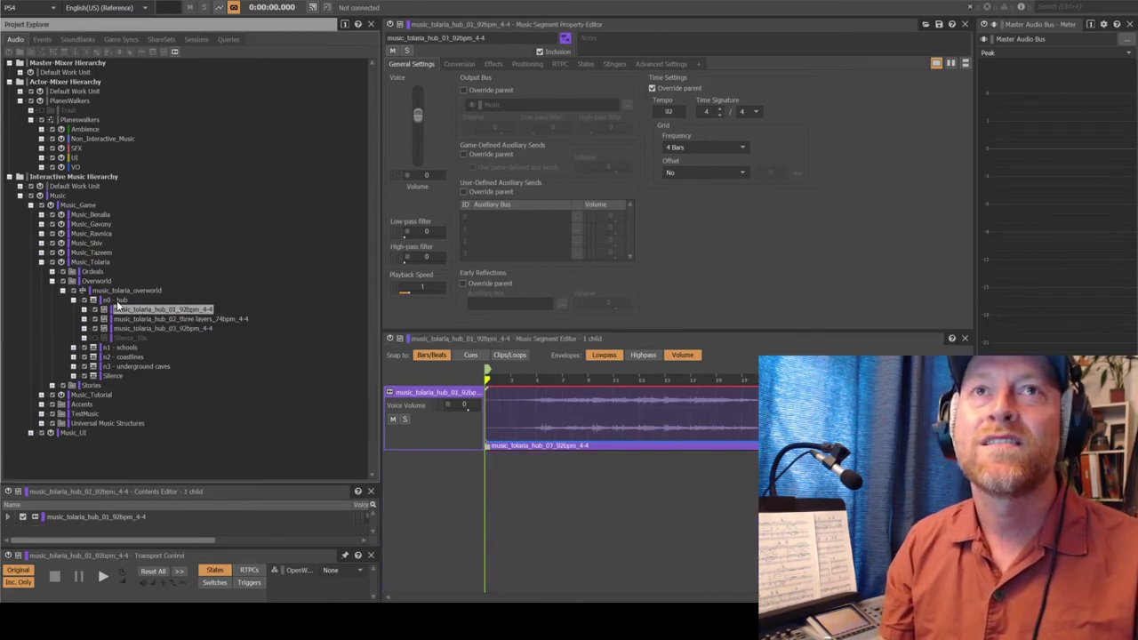
pyautogui.click(116, 300)
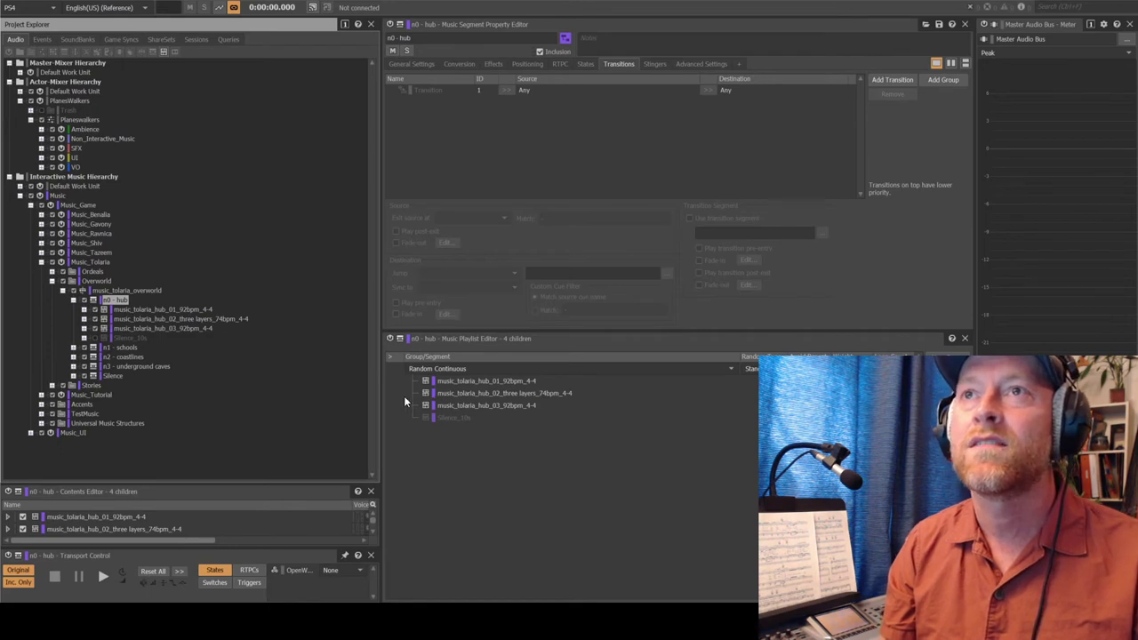
pyautogui.press('Down')
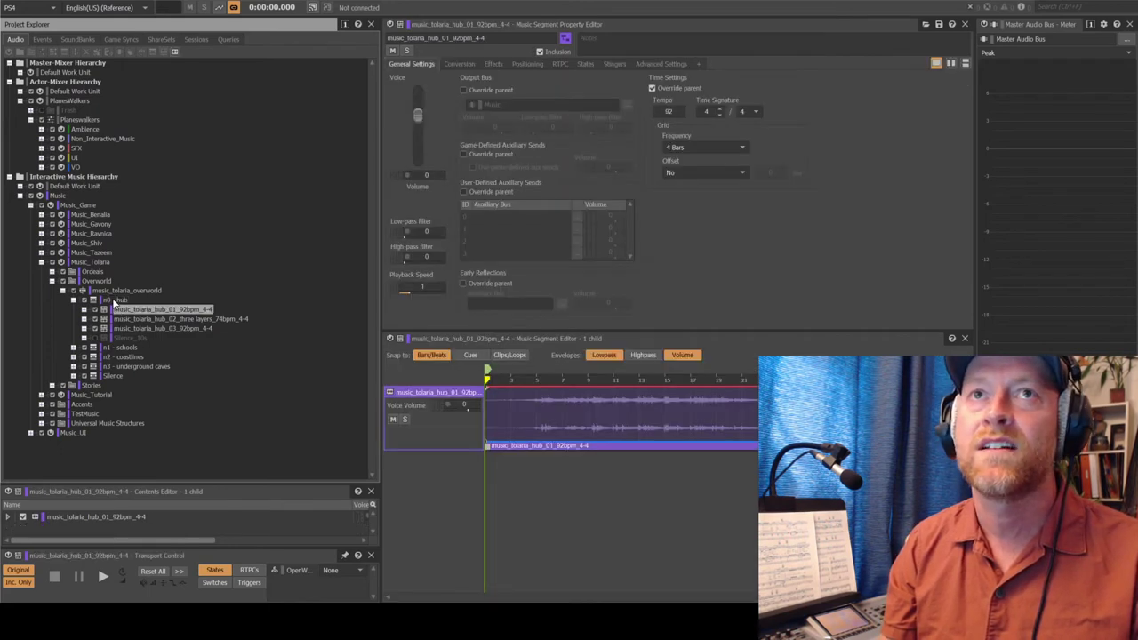
pyautogui.press('Up')
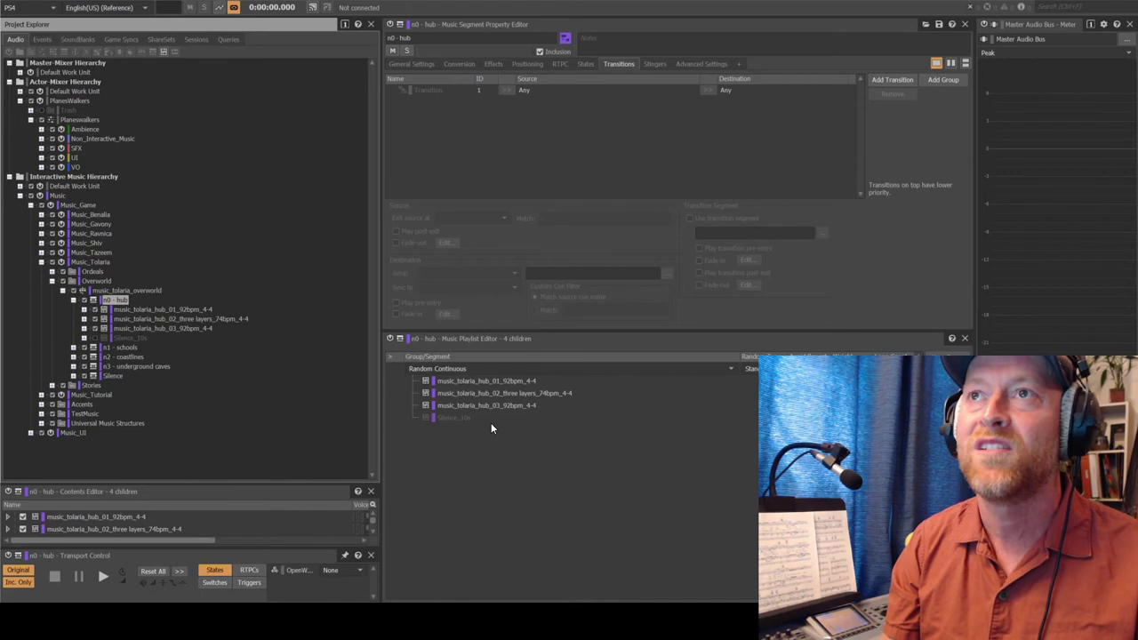
pyautogui.press('space')
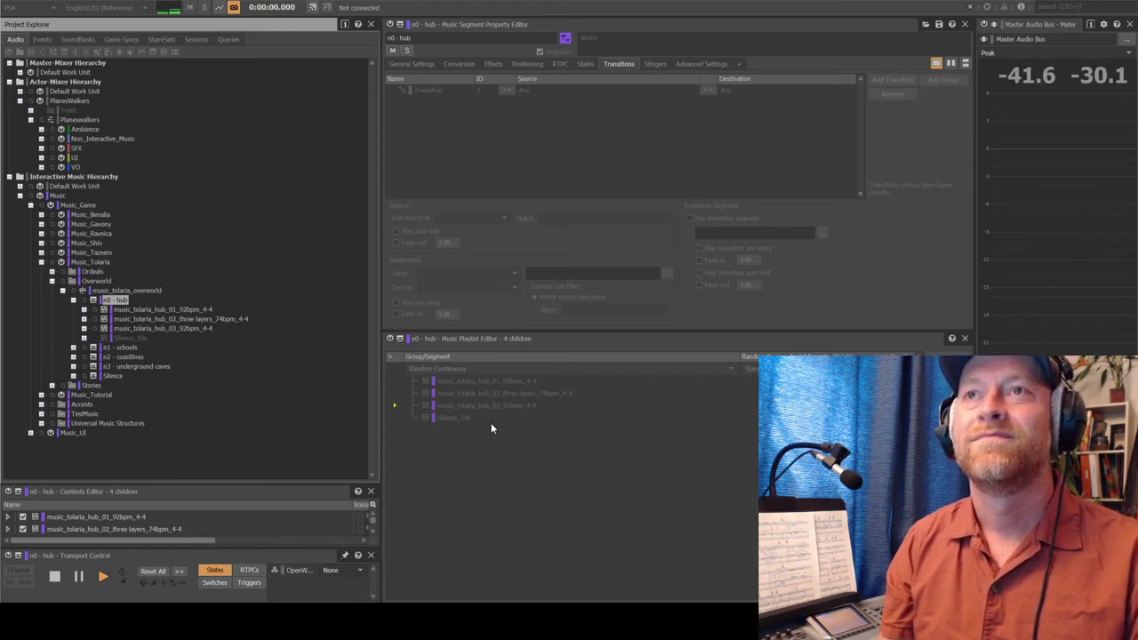
pyautogui.press('space')
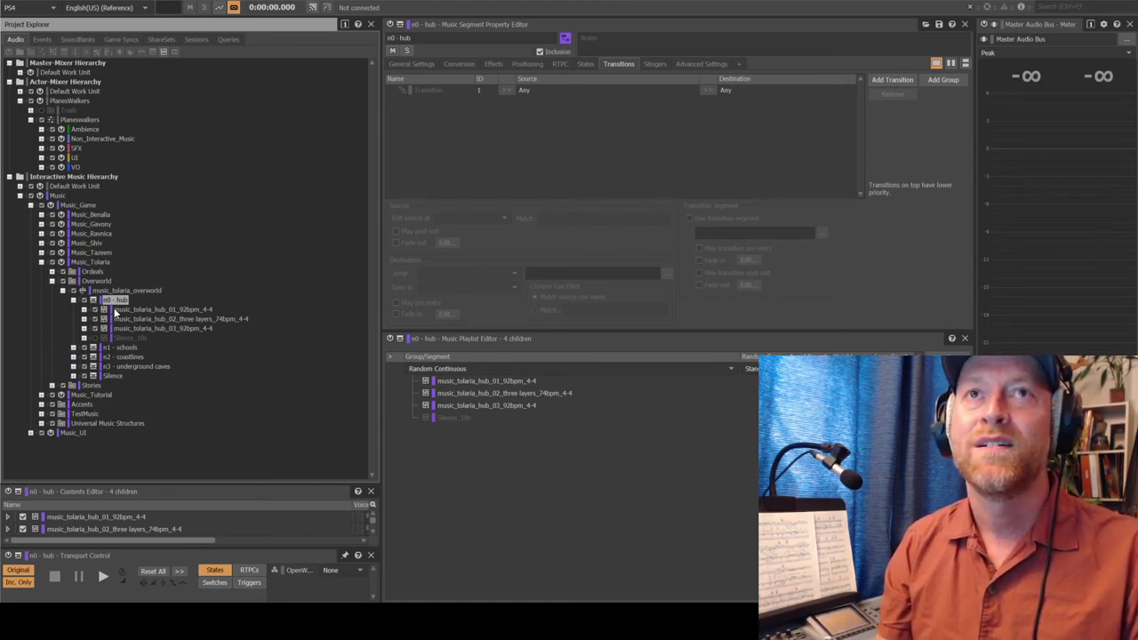
# Expand the n1 - schools, n2 - coastlines and n3 - underground caves playlists
pyautogui.click(75, 348)
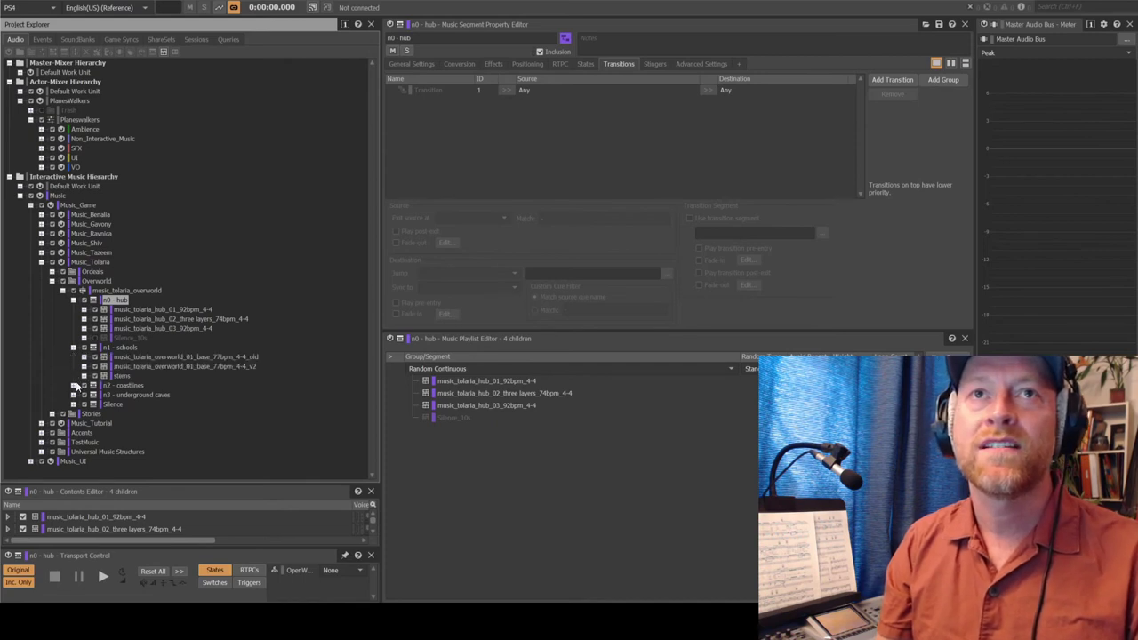
pyautogui.click(74, 385)
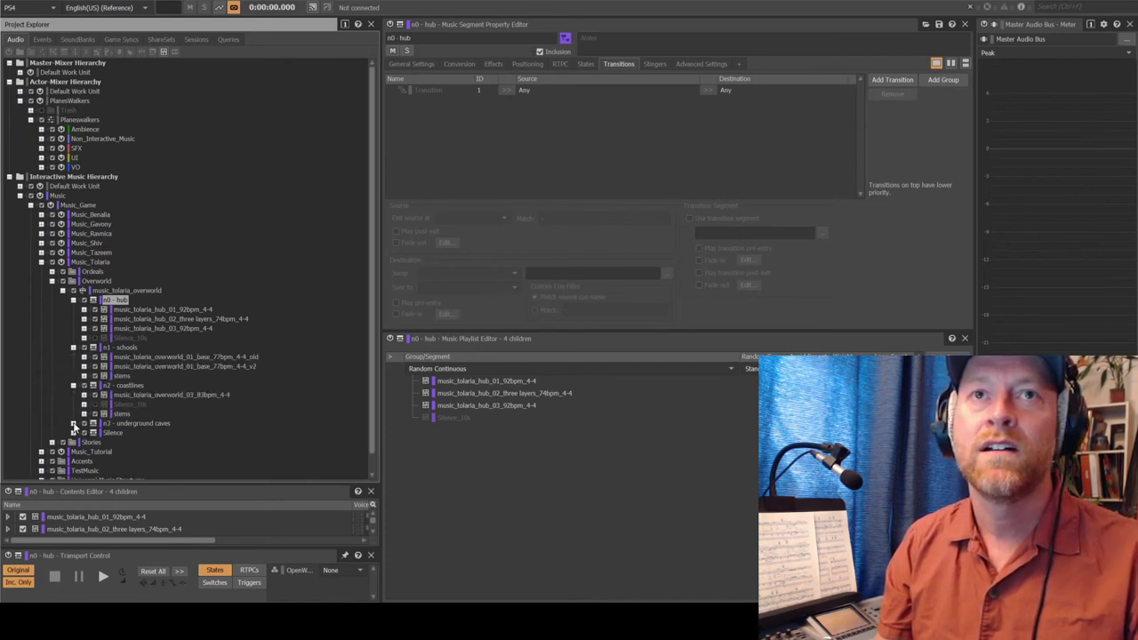
pyautogui.click(74, 424)
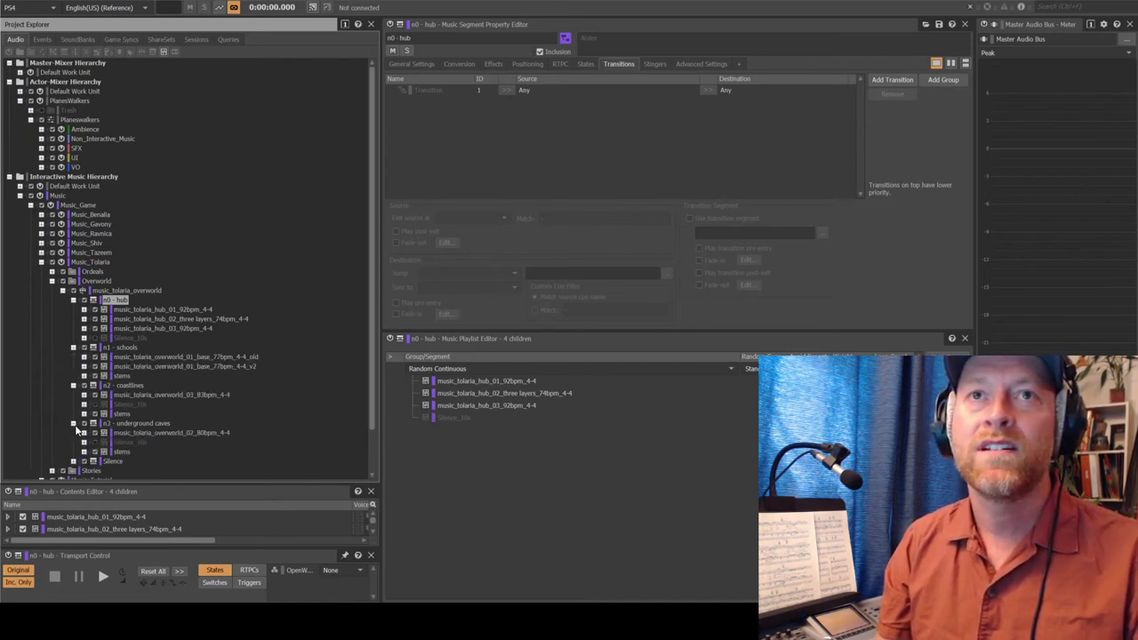
# Compare the old and v2 schools base segments, then select the v2 rhythm_77bpm_4-4_v2 track
pyautogui.click(145, 357)
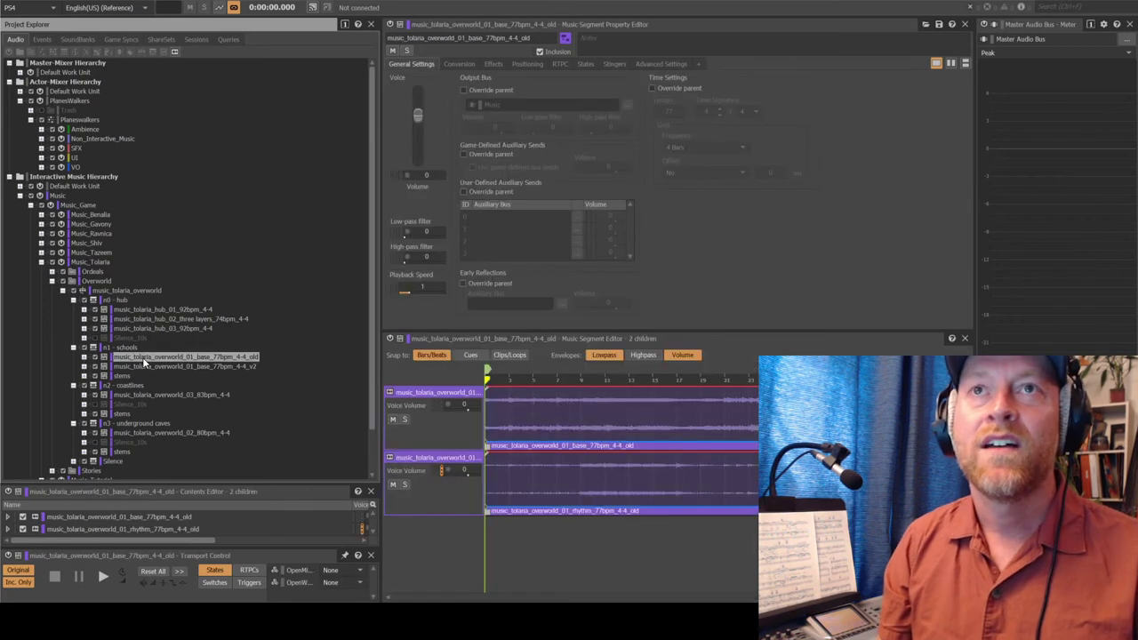
pyautogui.click(150, 367)
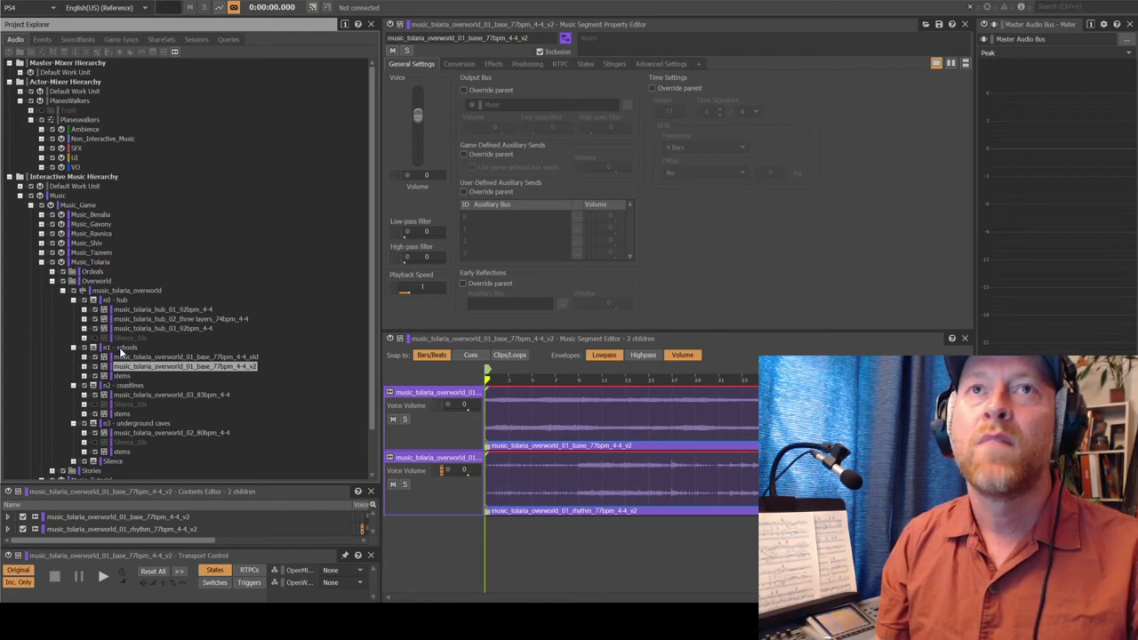
pyautogui.click(123, 348)
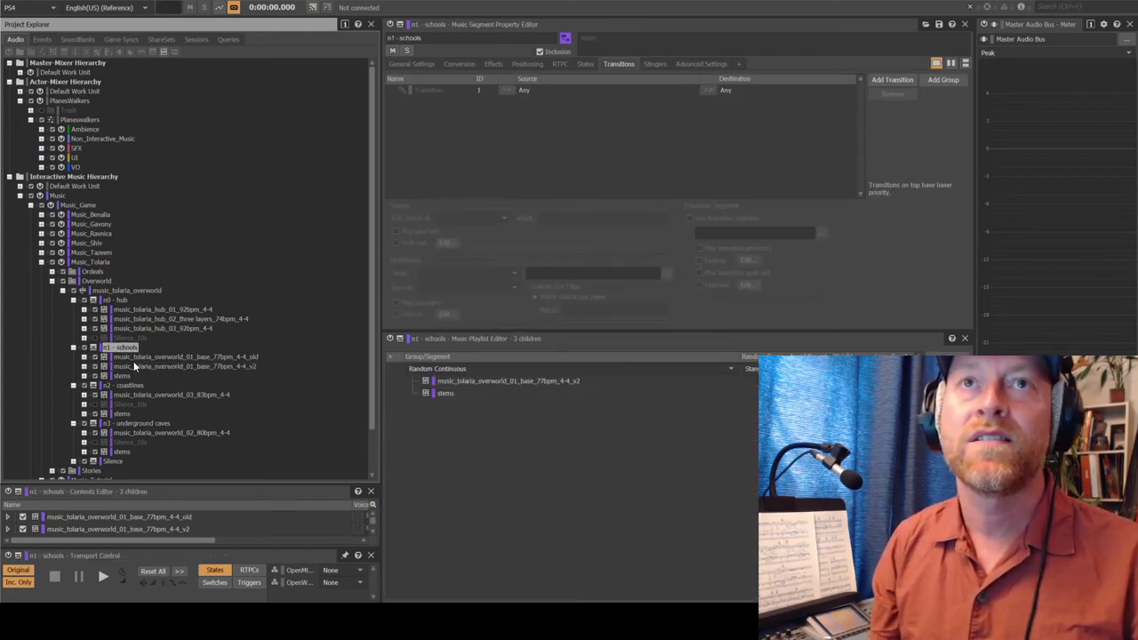
pyautogui.click(130, 359)
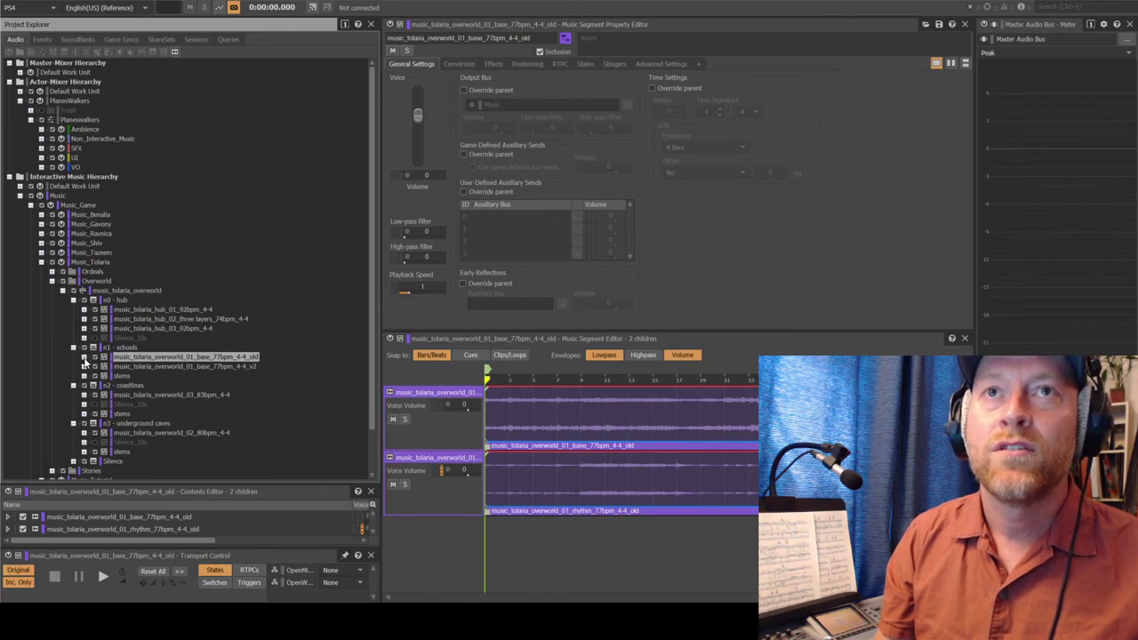
pyautogui.click(85, 367)
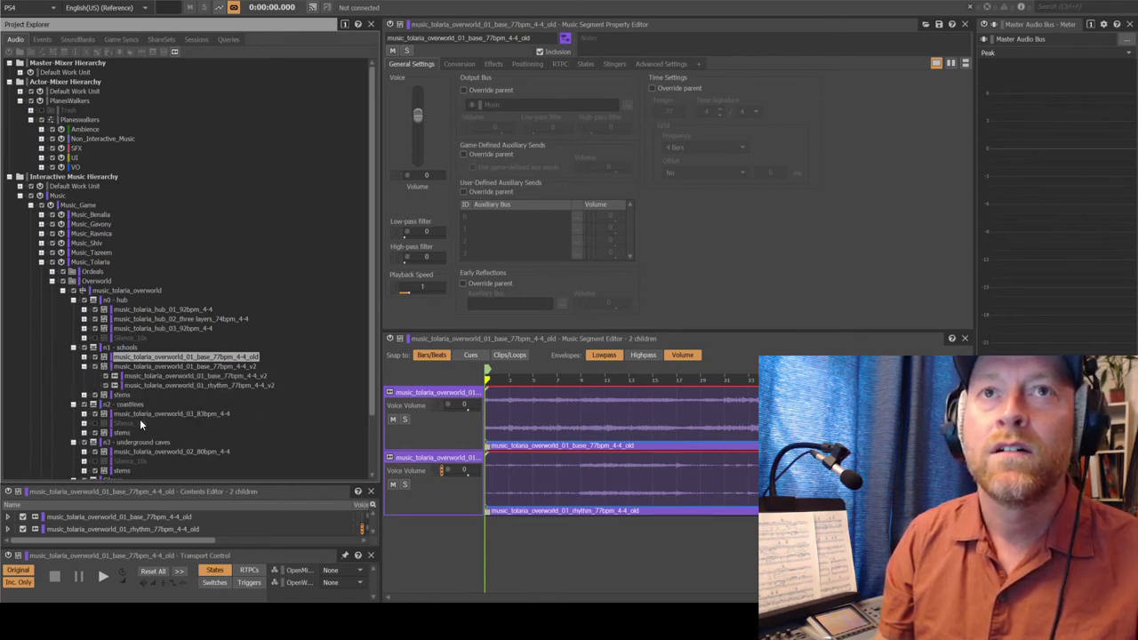
pyautogui.click(190, 386)
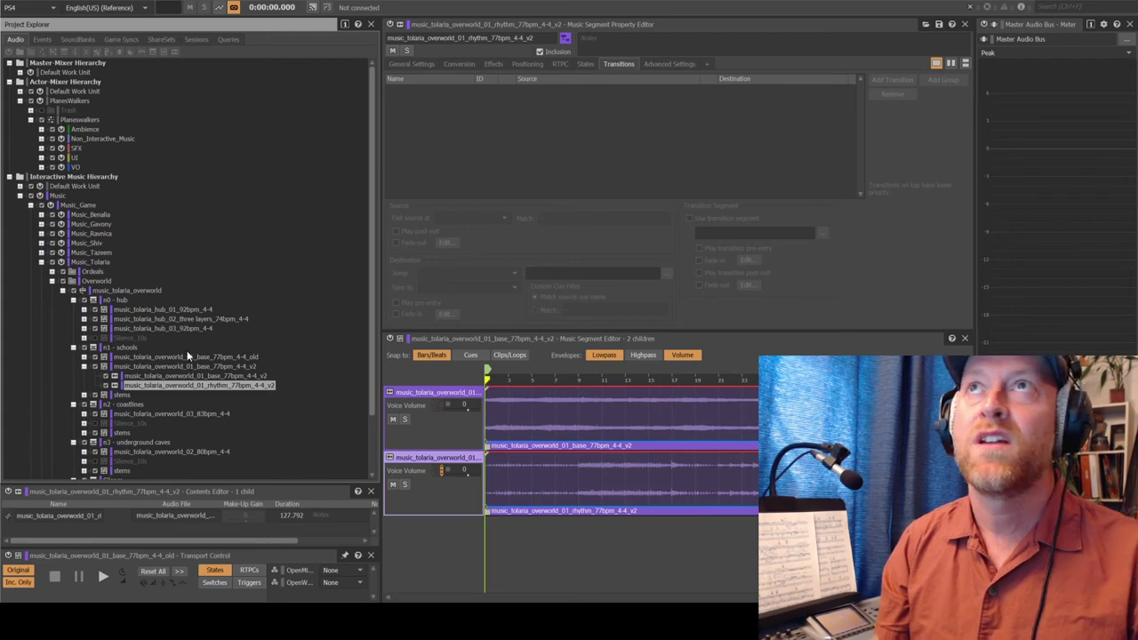
# Review the rhythm track's OpenMission states, then go back to the schools v2 base segment
pyautogui.click(584, 64)
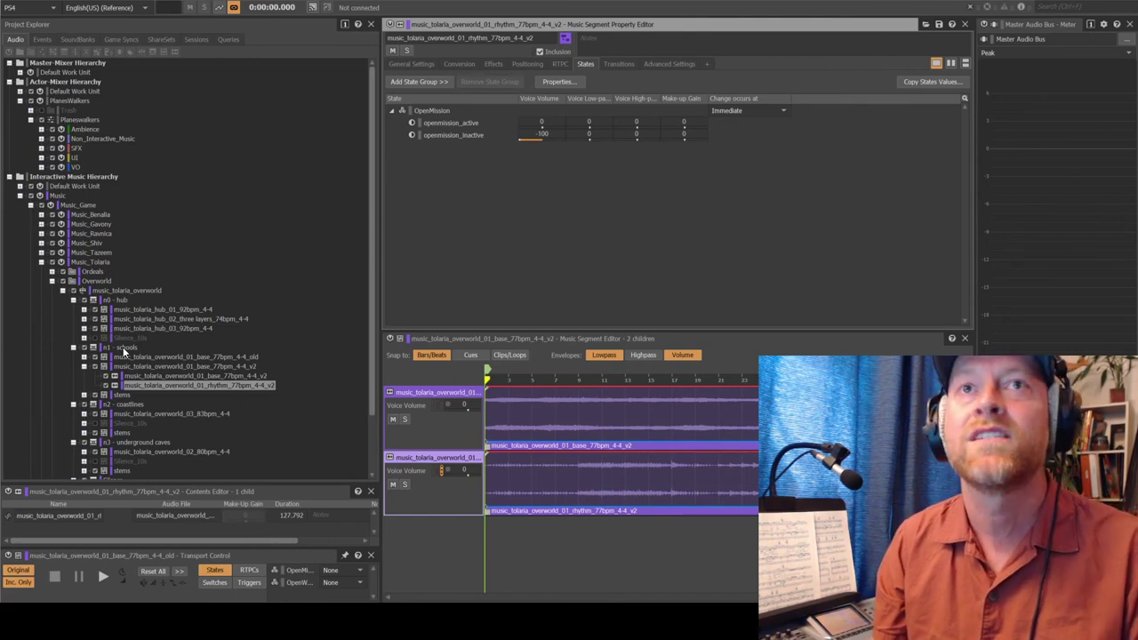
pyautogui.click(125, 348)
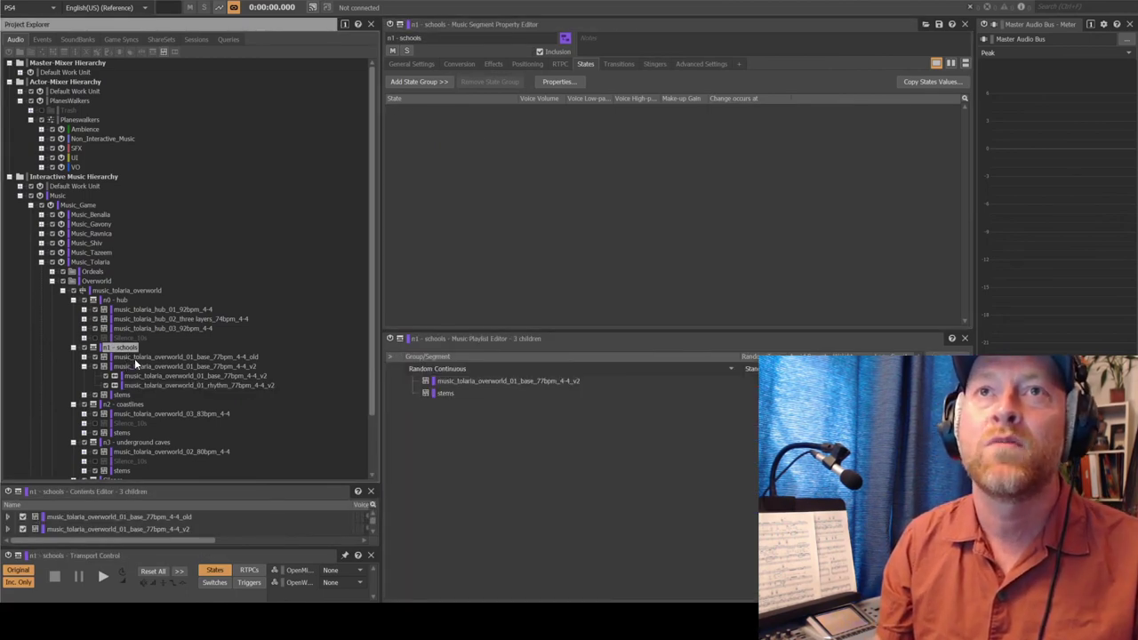
pyautogui.click(138, 367)
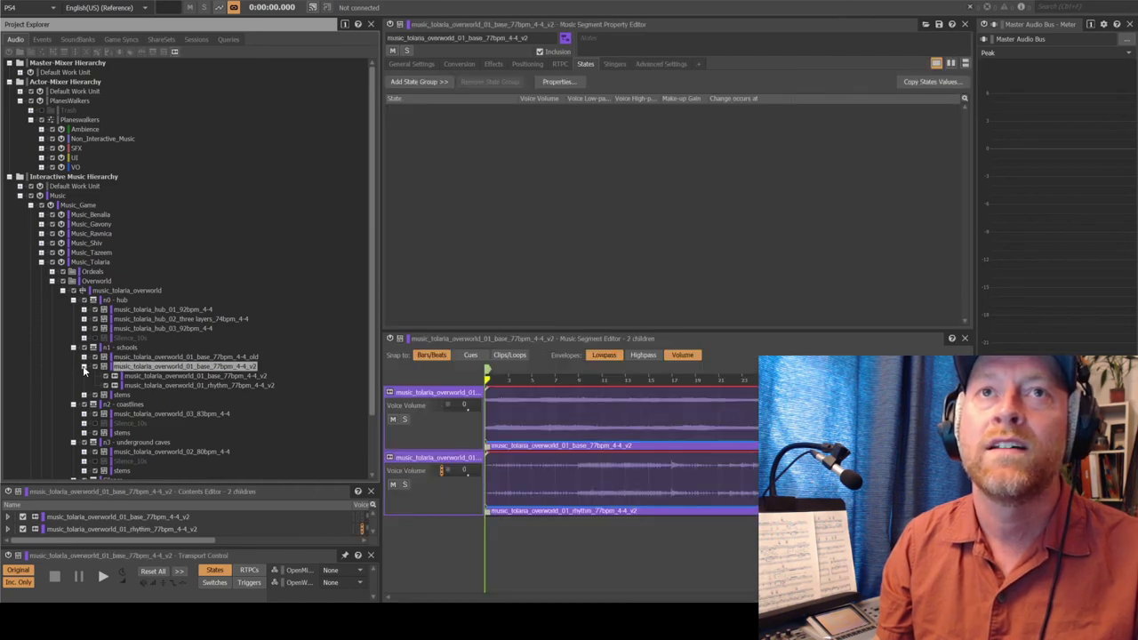
# Collapse the v2 segment, play the n1 - schools playlist, then select n2 - coastlines
pyautogui.click(83, 366)
pyautogui.click(125, 348)
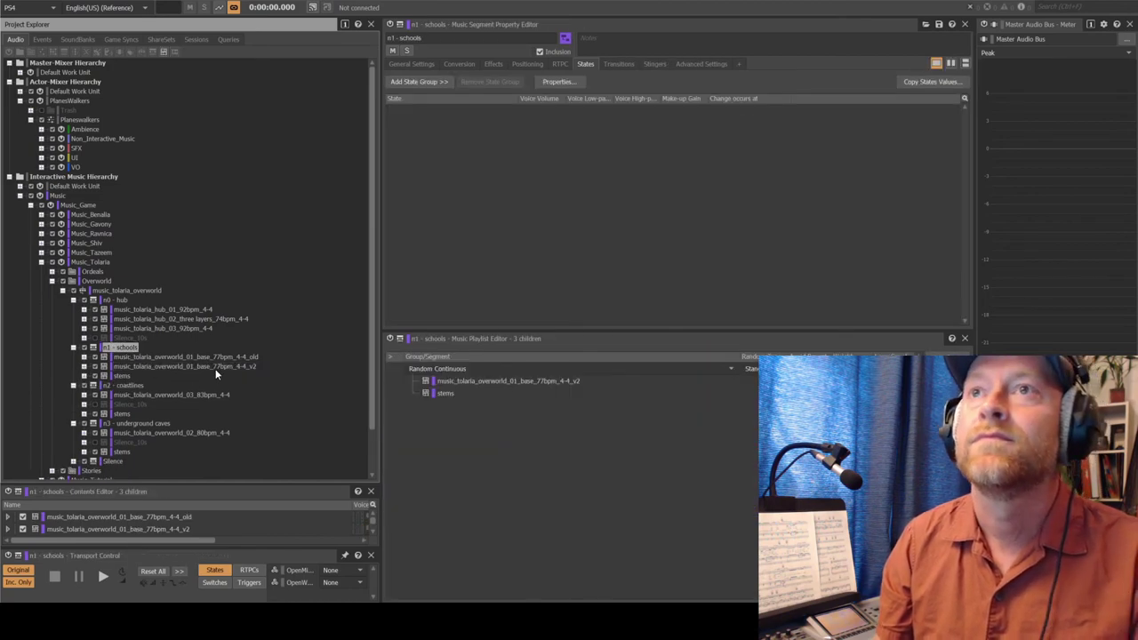
pyautogui.press('space')
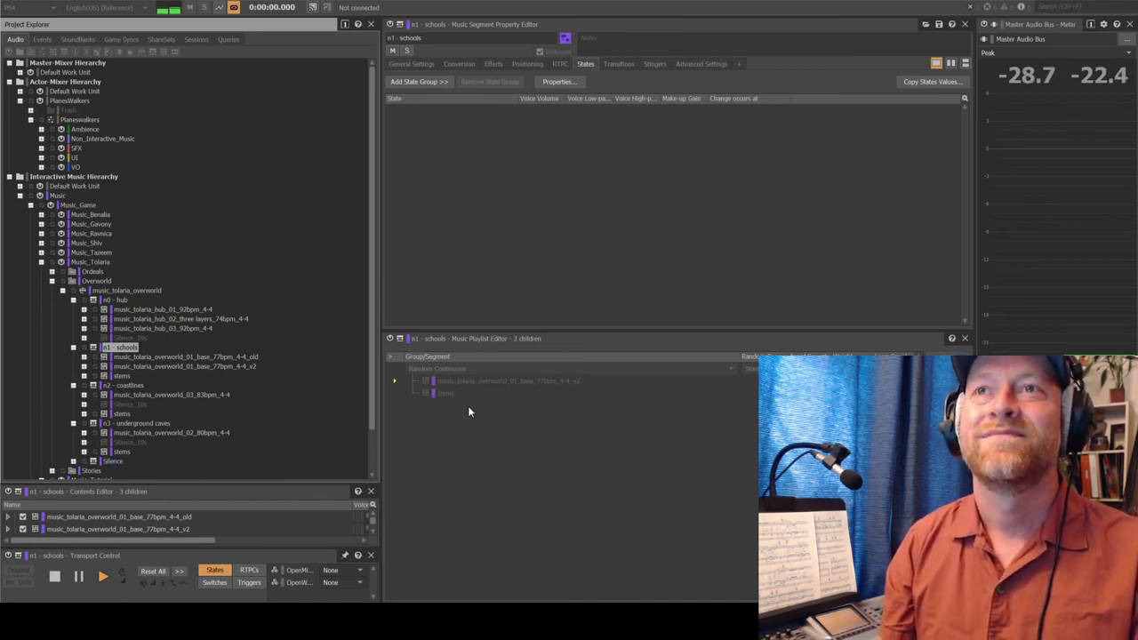
pyautogui.click(128, 388)
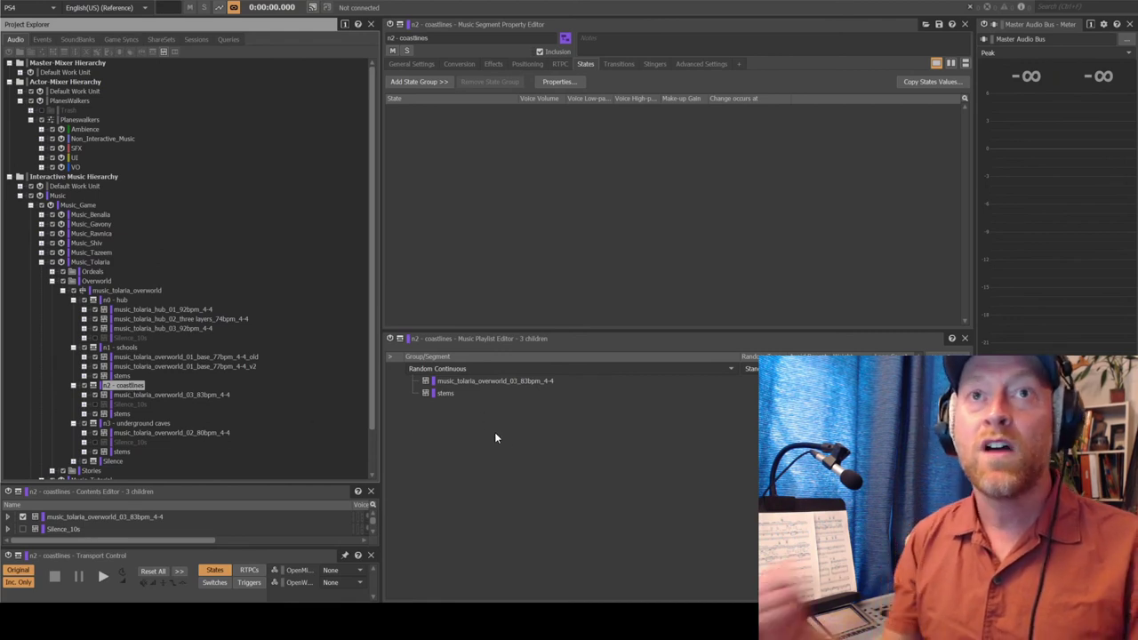
# Play and stop the n2 - coastlines playlist, then select n3 - underground caves
pyautogui.press('space')
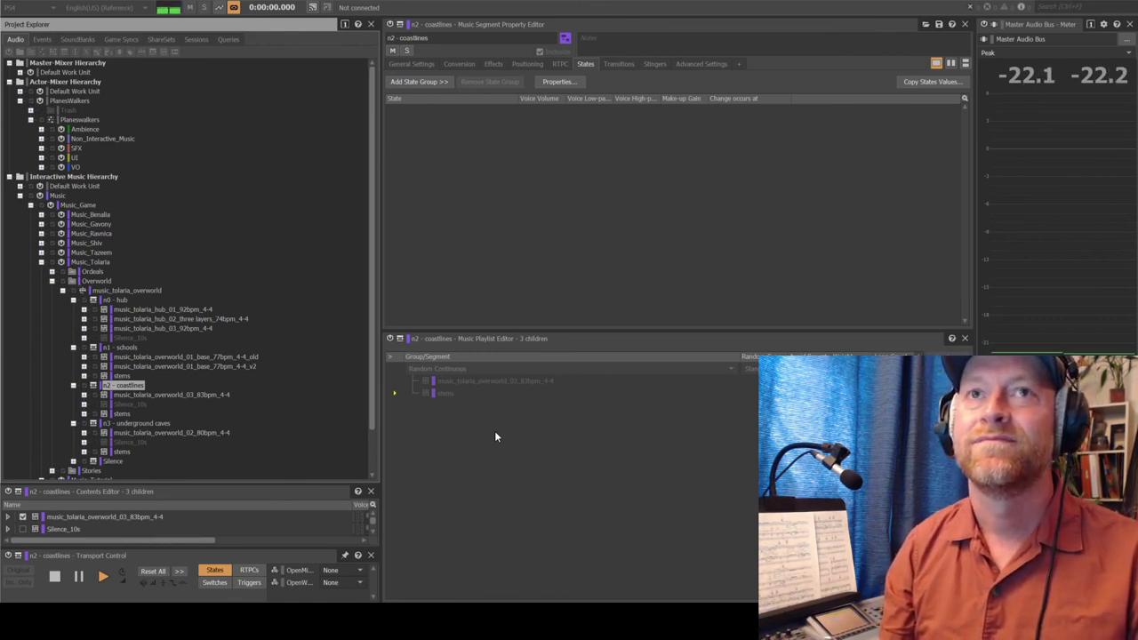
pyautogui.press('space')
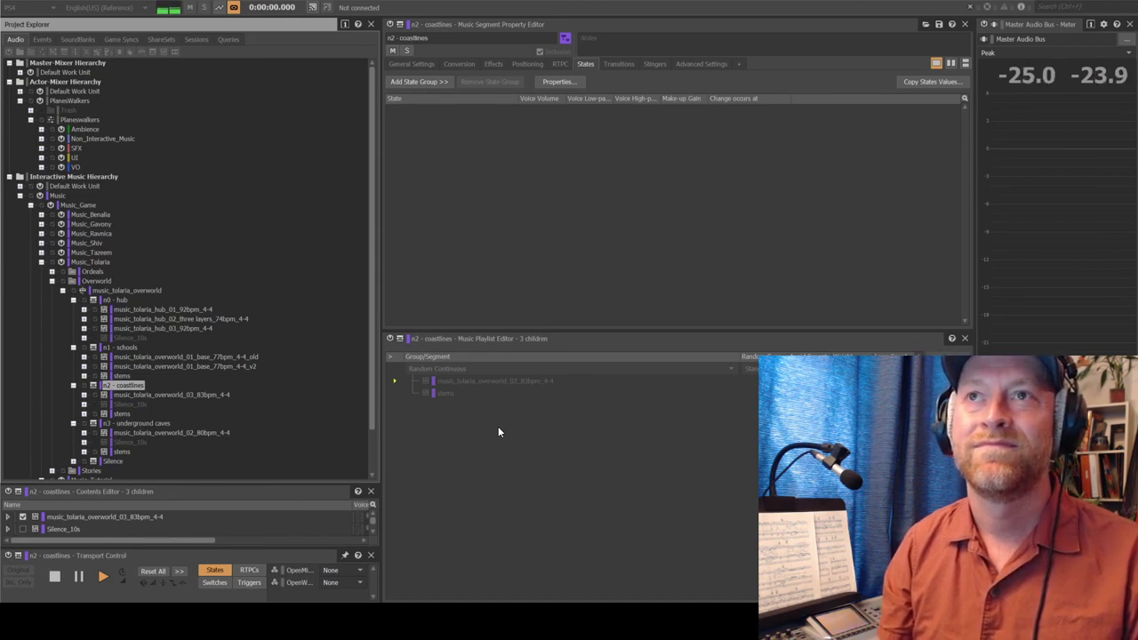
pyautogui.press('space')
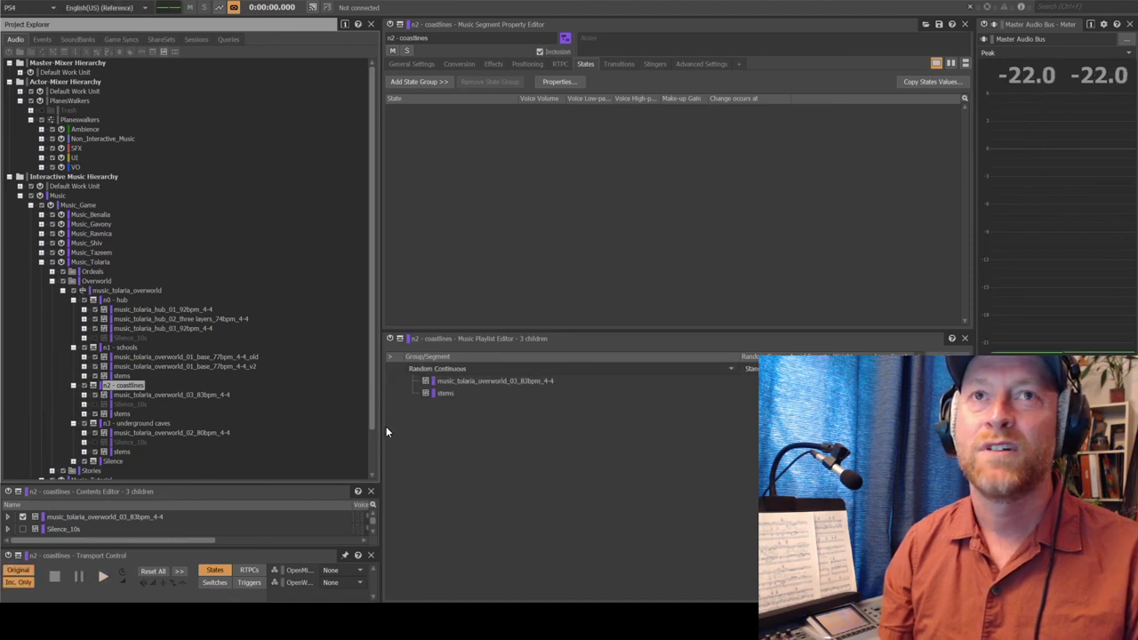
pyautogui.click(164, 424)
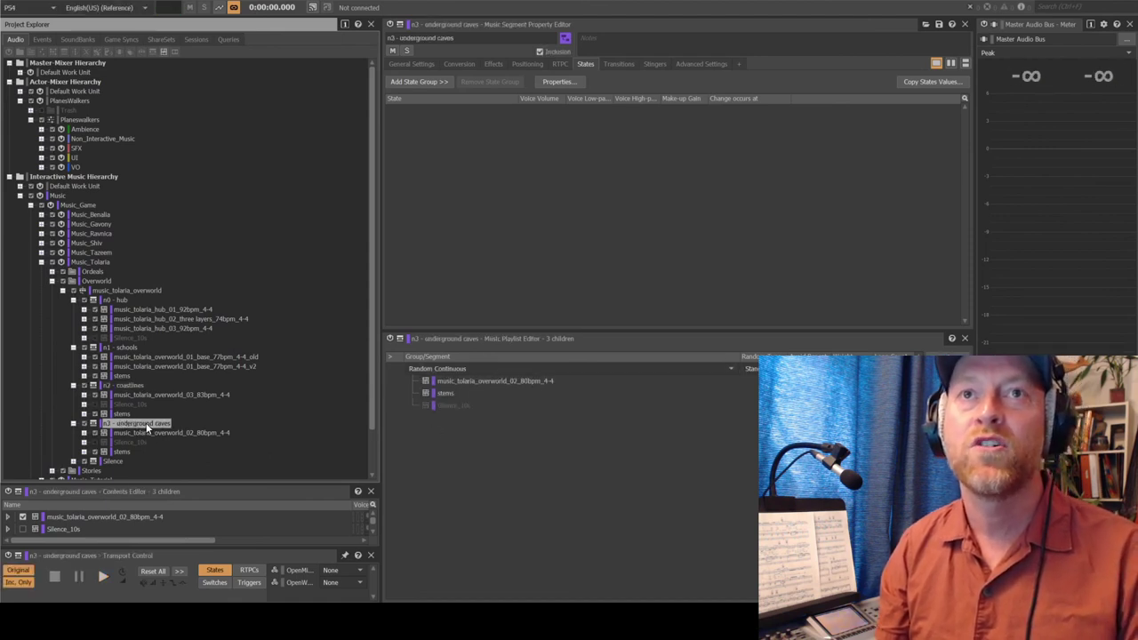
pyautogui.press('space')
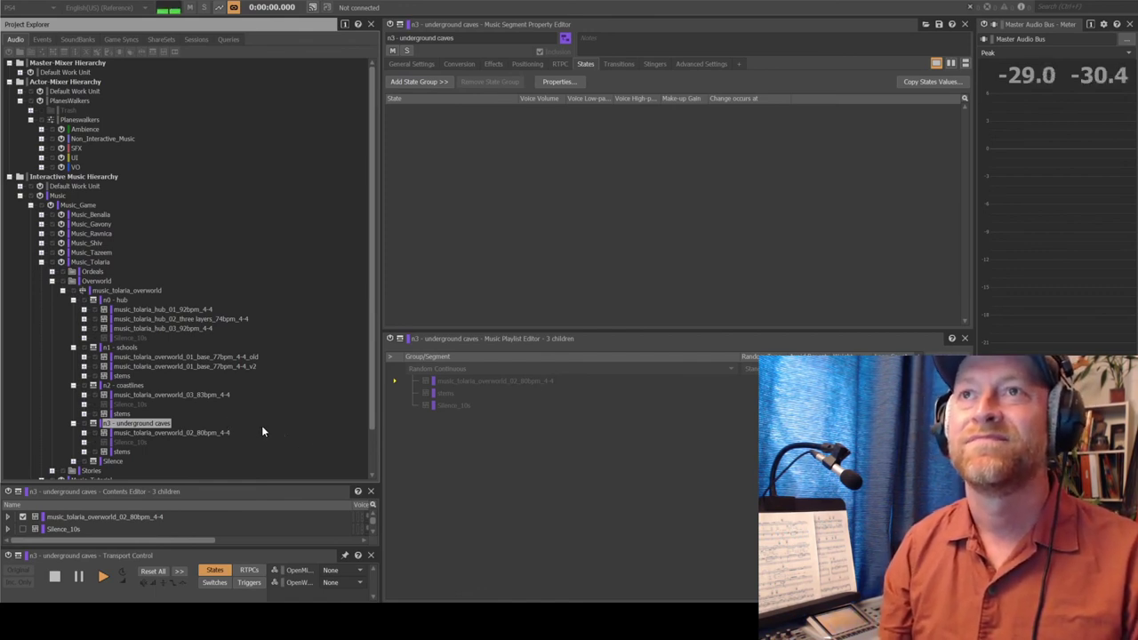
pyautogui.press('space')
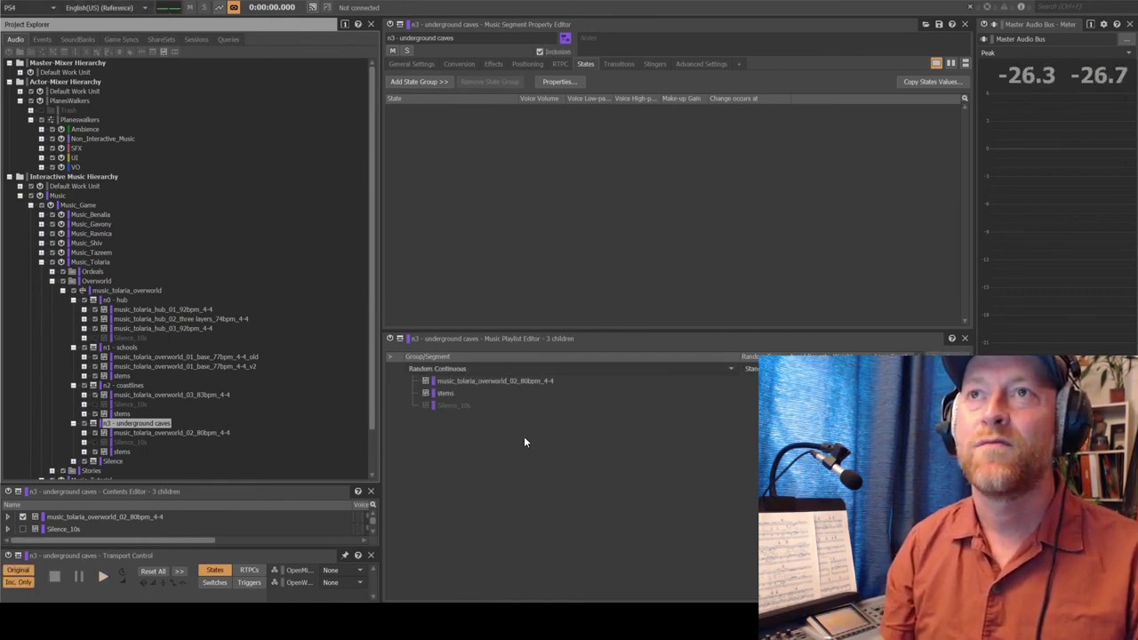
pyautogui.press('space')
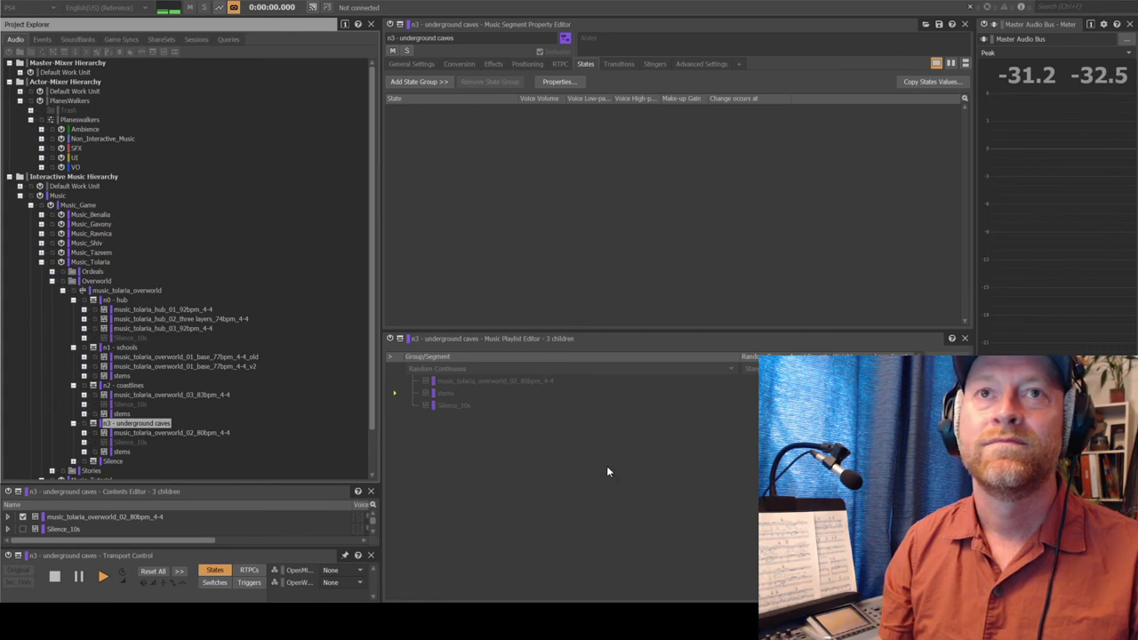
pyautogui.press('space')
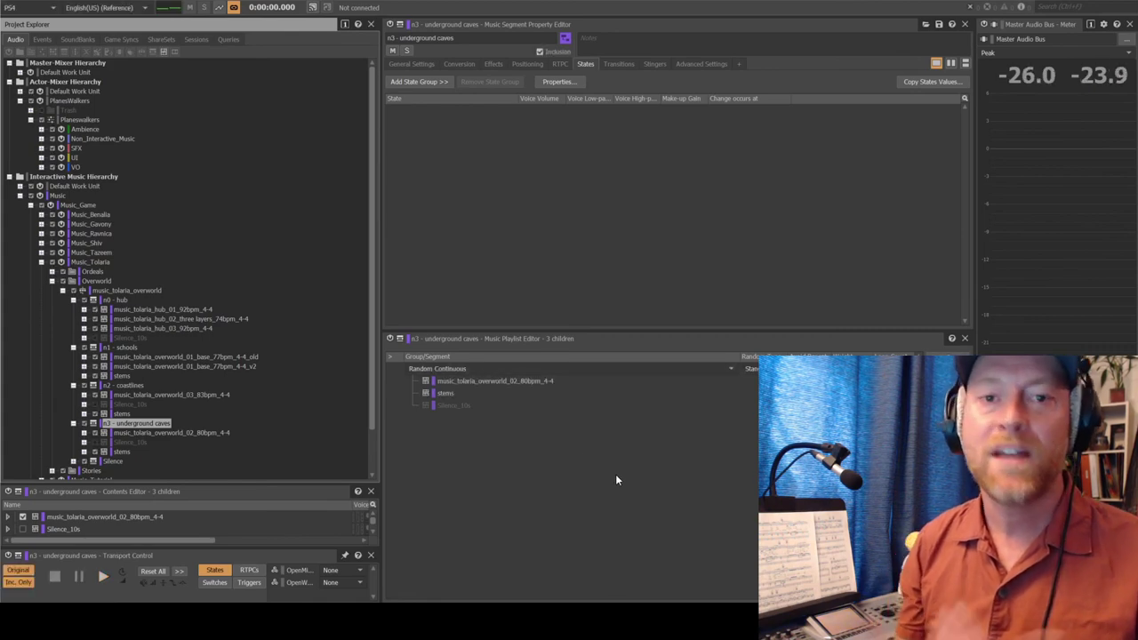